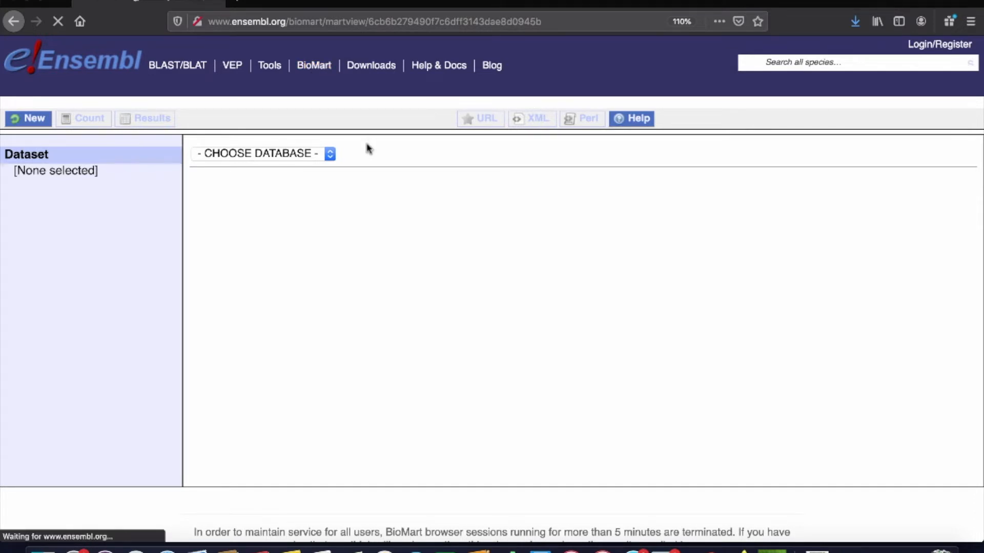
# Choose the Ensembl Genes 100 database and the Human genes (GRCh38.p13) dataset, and open the query's filters
pyautogui.click(306, 158)
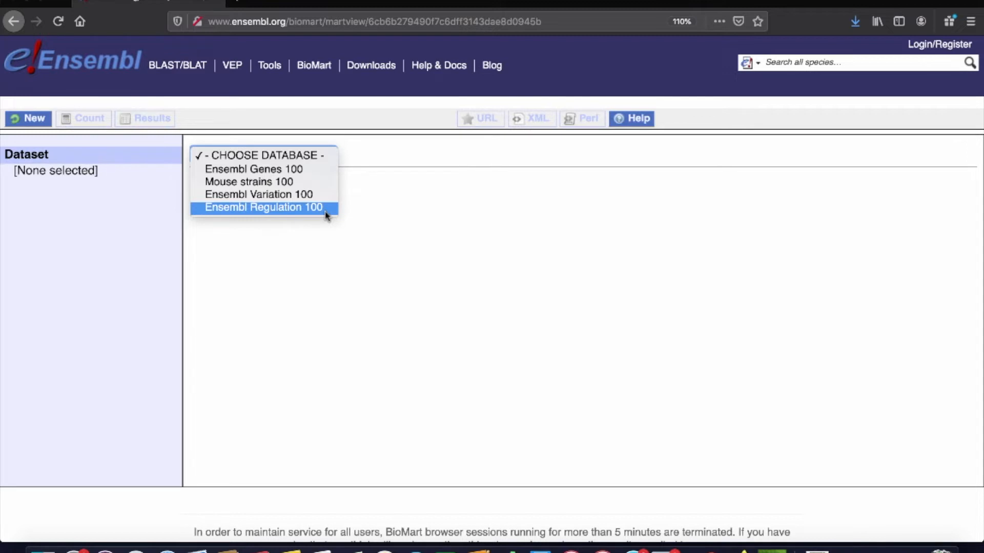
pyautogui.click(304, 171)
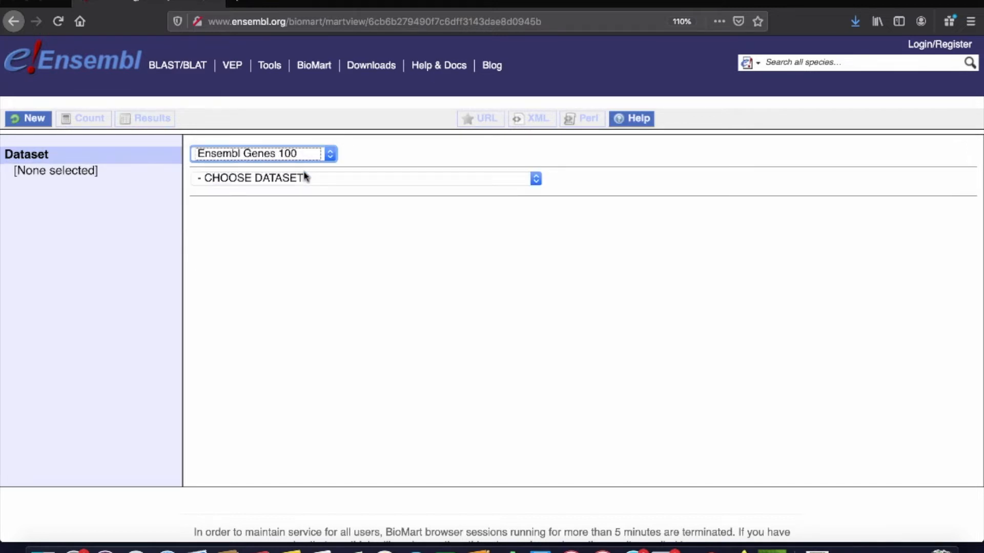
pyautogui.click(323, 182)
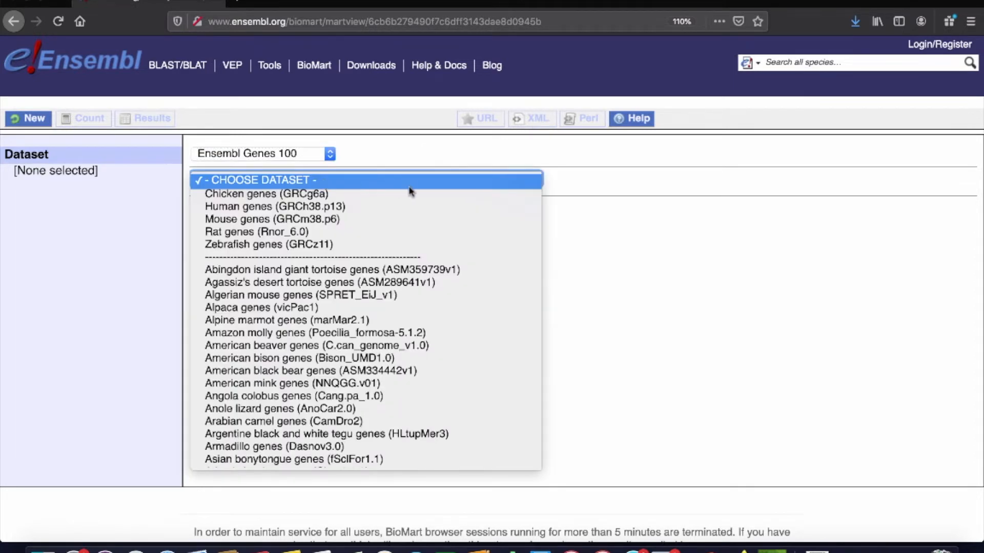
pyautogui.click(431, 207)
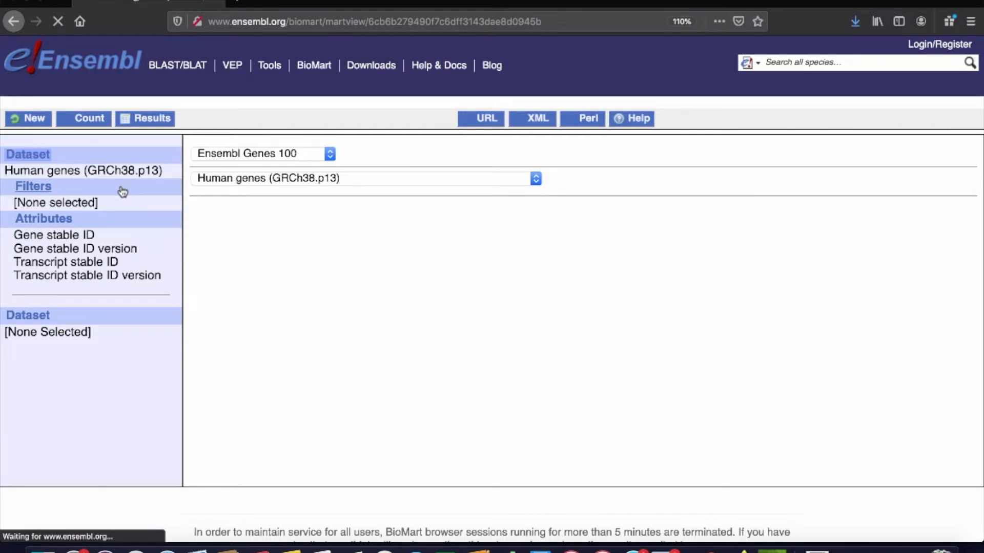
pyautogui.click(45, 191)
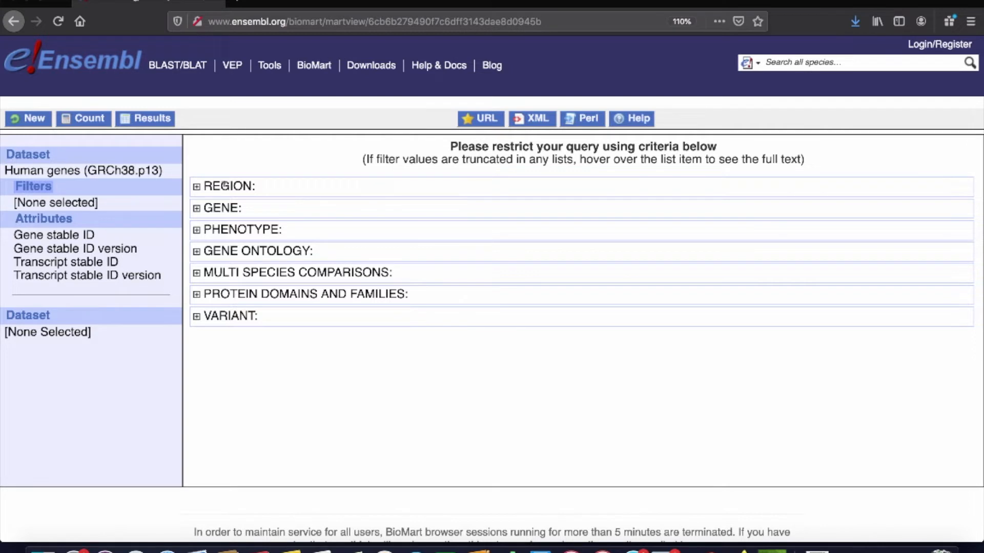
# Try restricting the query's region to chromosome 7, and clear the chromosome/scaffold filter again
pyautogui.click(196, 187)
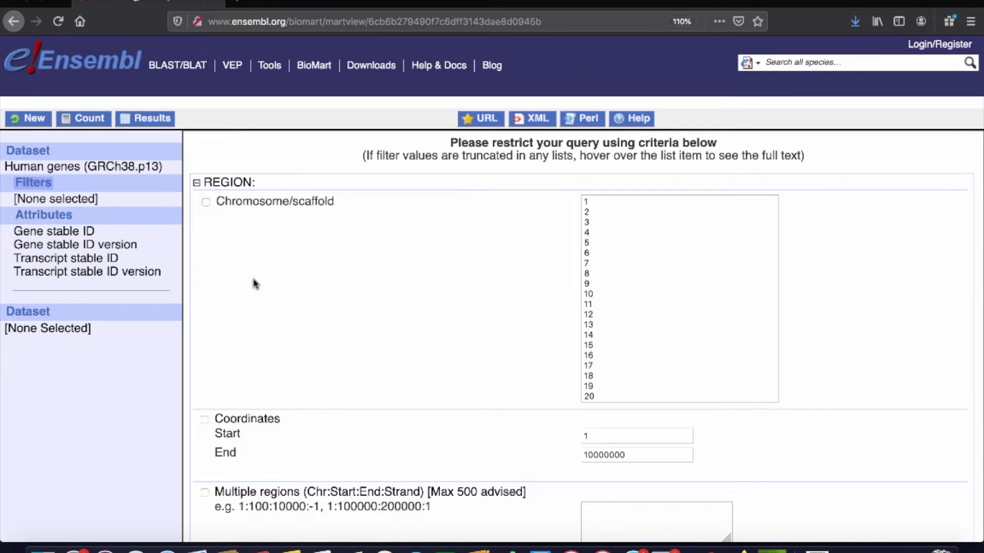
pyautogui.click(206, 202)
pyautogui.click(612, 264)
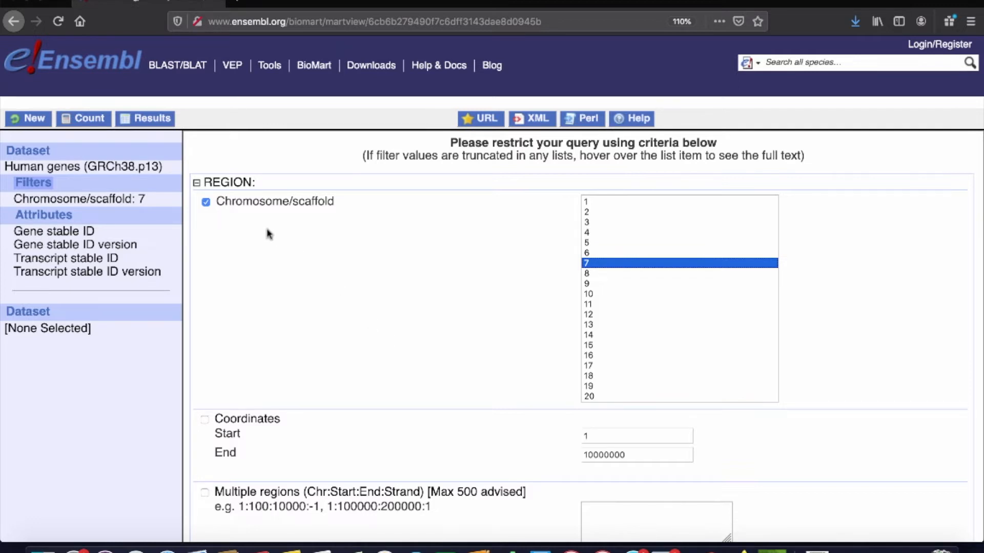
pyautogui.click(206, 203)
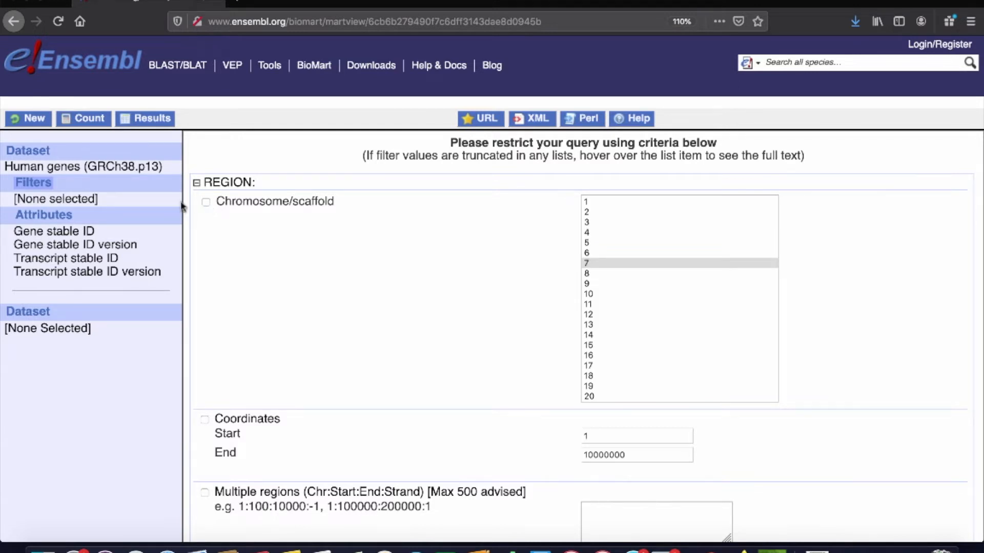
# Examine the coordinates and multiple-regions options of the region filters, and collapse that section
pyautogui.scroll(-1, 327, 286)
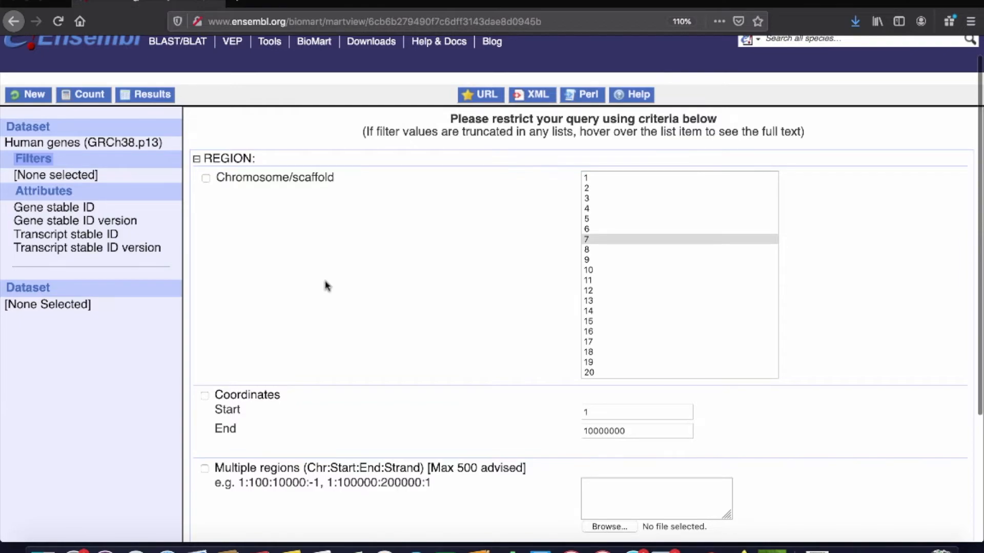
pyautogui.scroll(-2, 327, 286)
pyautogui.scroll(-2, 327, 286)
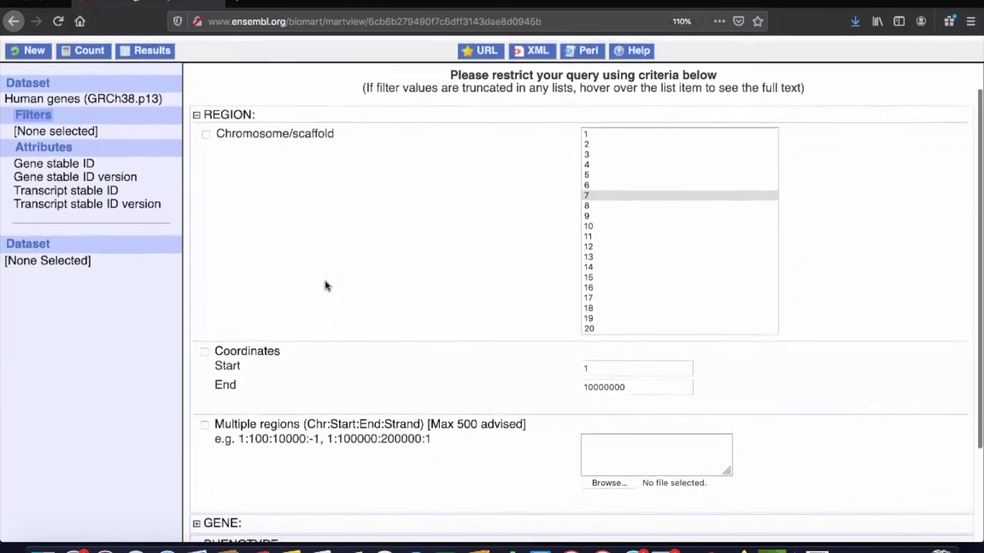
pyautogui.scroll(-2, 327, 285)
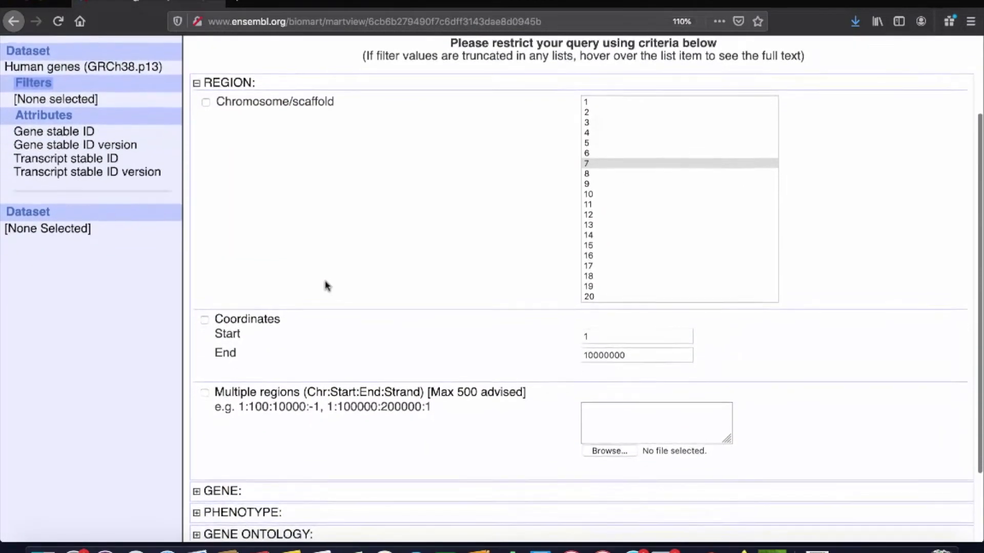
pyautogui.scroll(-2, 327, 286)
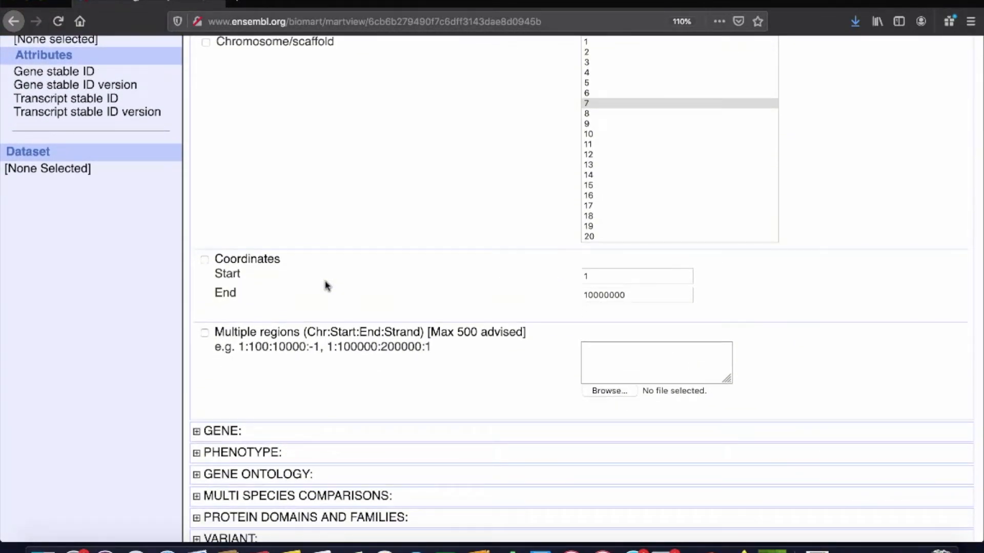
pyautogui.scroll(-1, 327, 286)
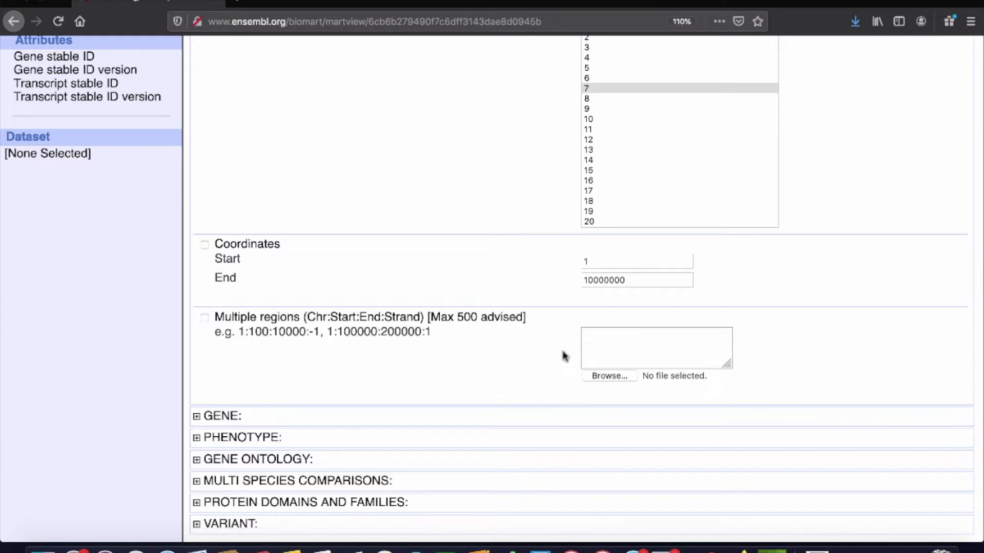
pyautogui.scroll(5, 550, 357)
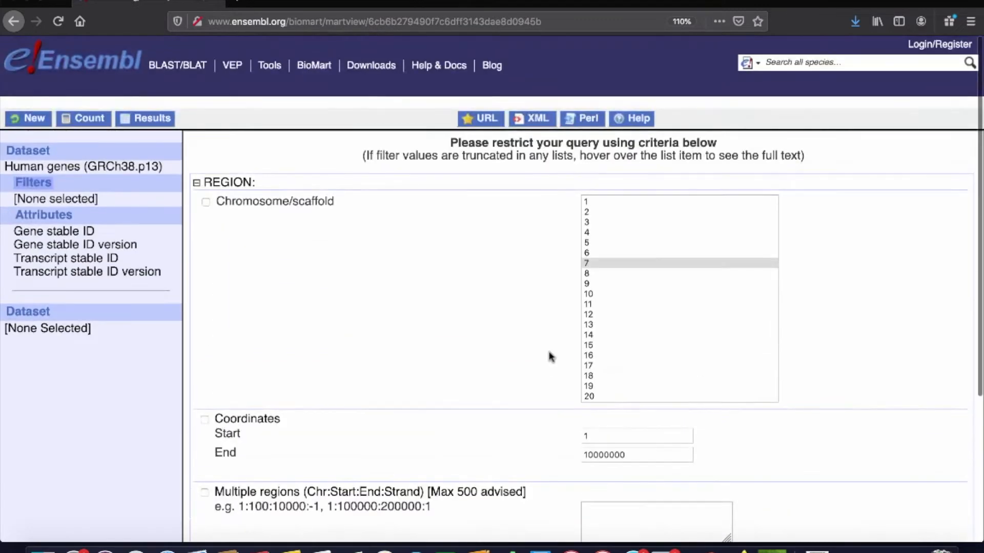
pyautogui.click(197, 183)
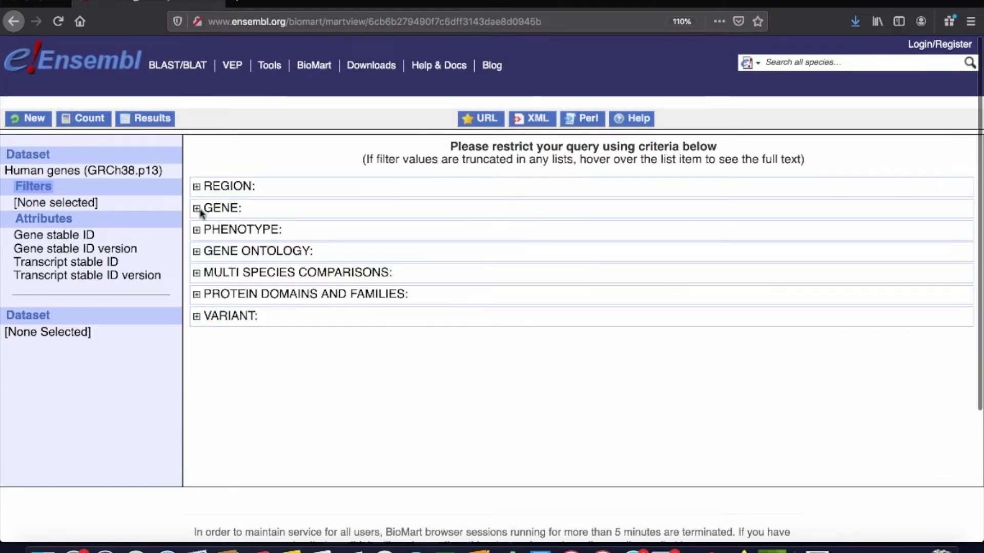
# Expand the gene filters and review the options from external references and gene type down to MANE Select transcript
pyautogui.click(197, 204)
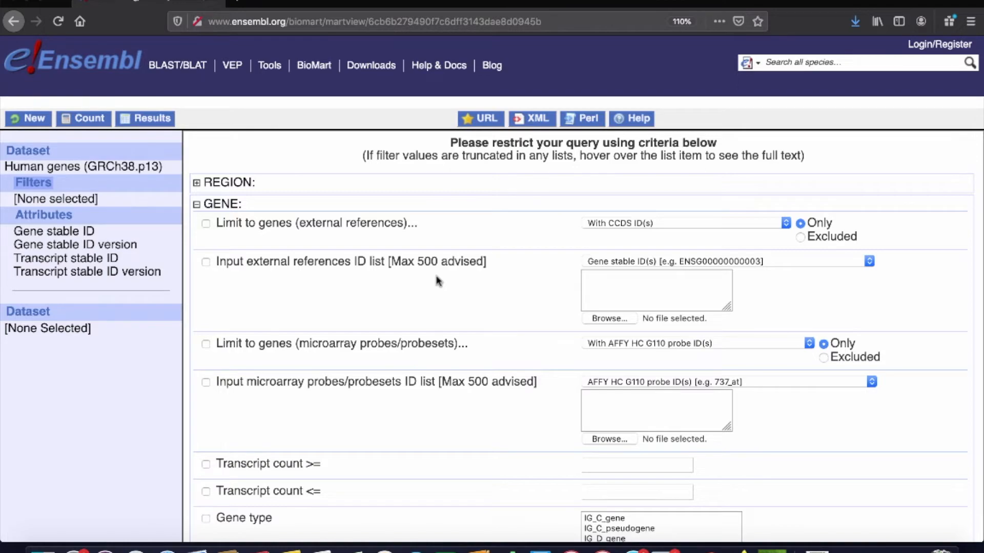
pyautogui.scroll(-2, 438, 281)
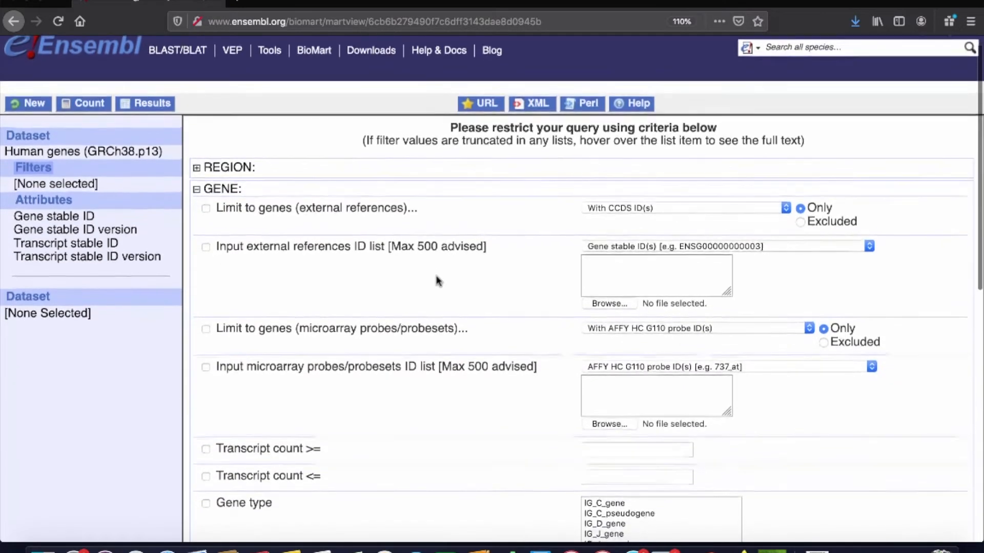
pyautogui.scroll(-2, 438, 280)
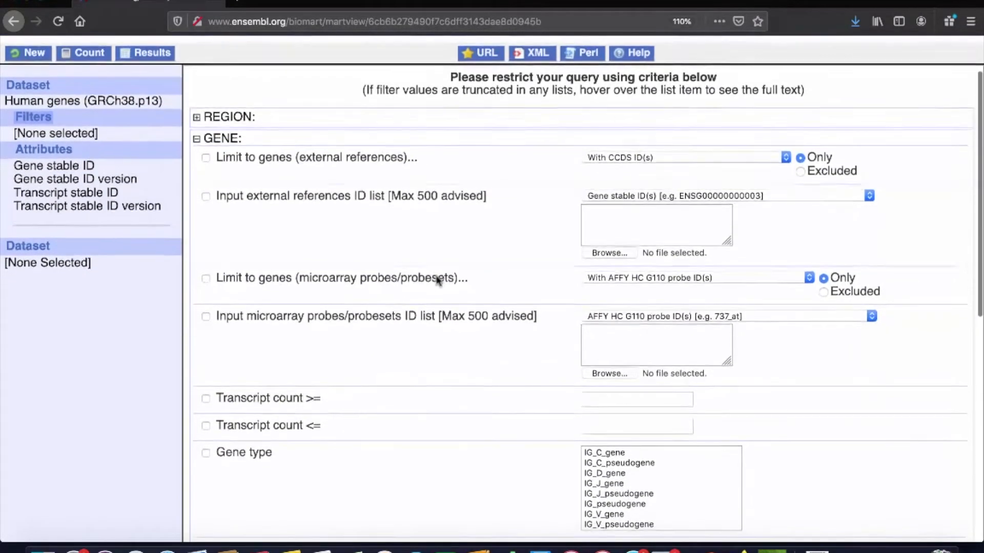
pyautogui.scroll(-1, 438, 279)
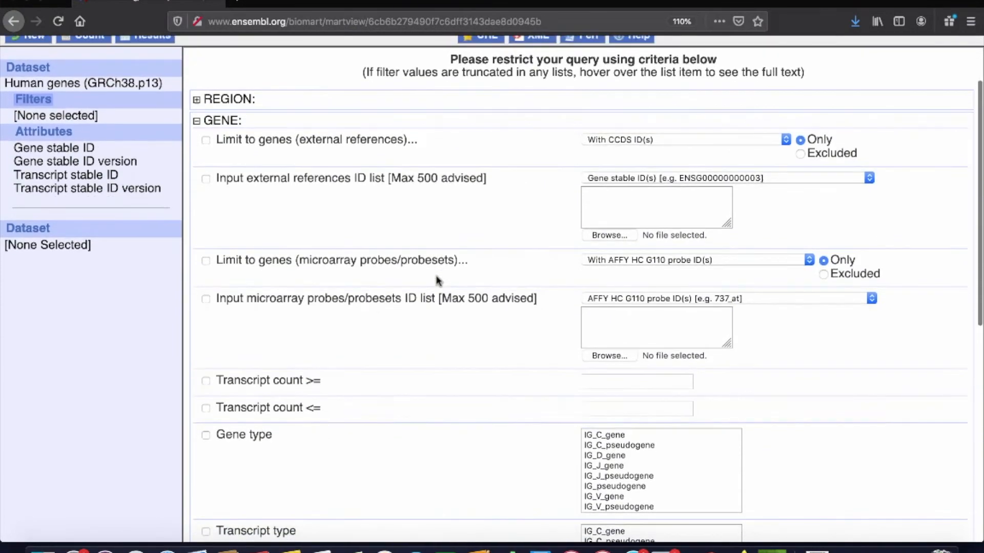
pyautogui.scroll(-5, 438, 281)
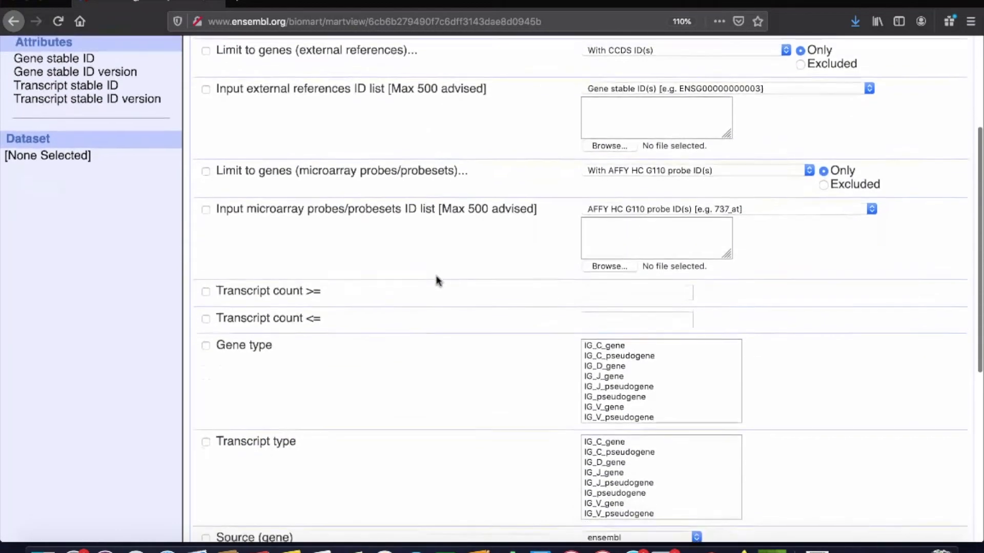
pyautogui.scroll(-2, 438, 281)
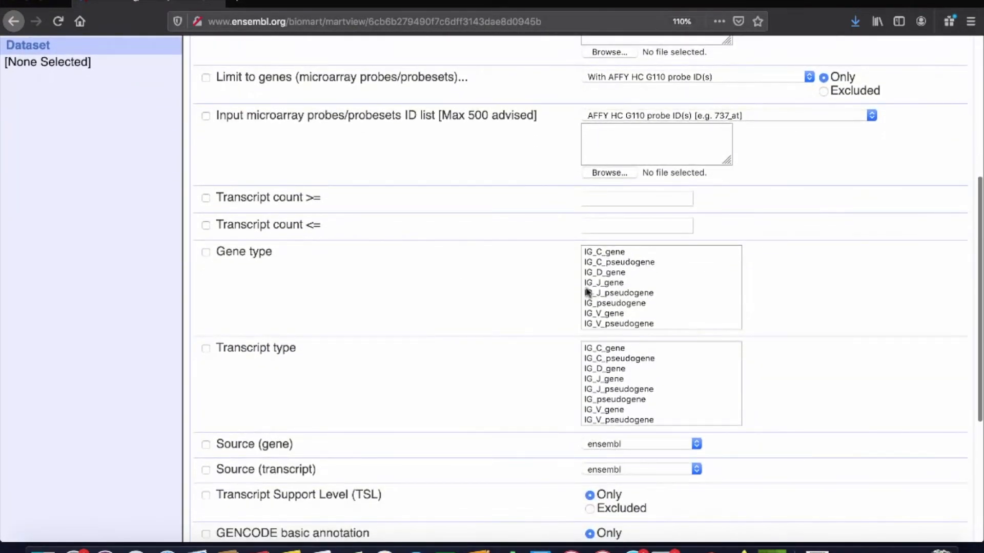
pyautogui.scroll(-4, 633, 286)
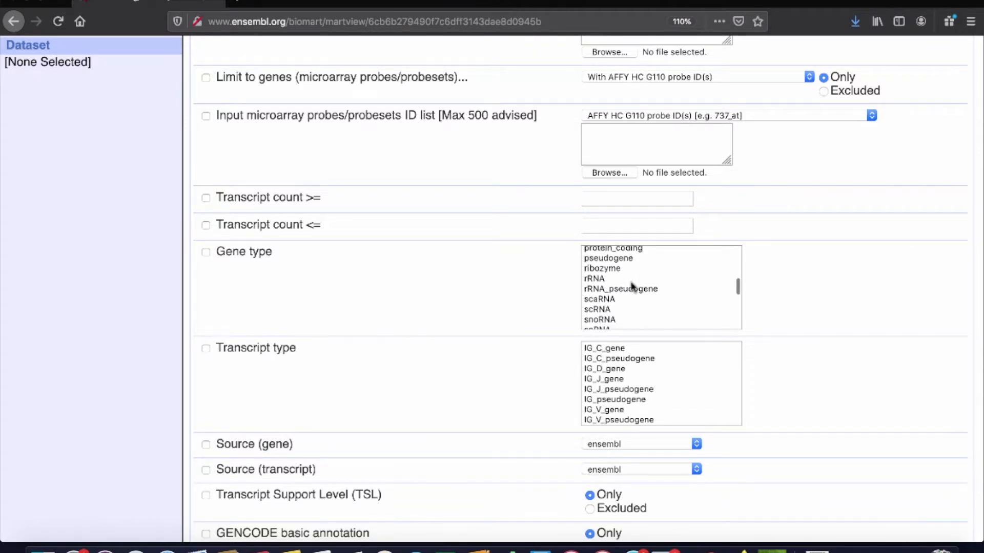
pyautogui.scroll(-2, 496, 373)
pyautogui.scroll(-1, 496, 372)
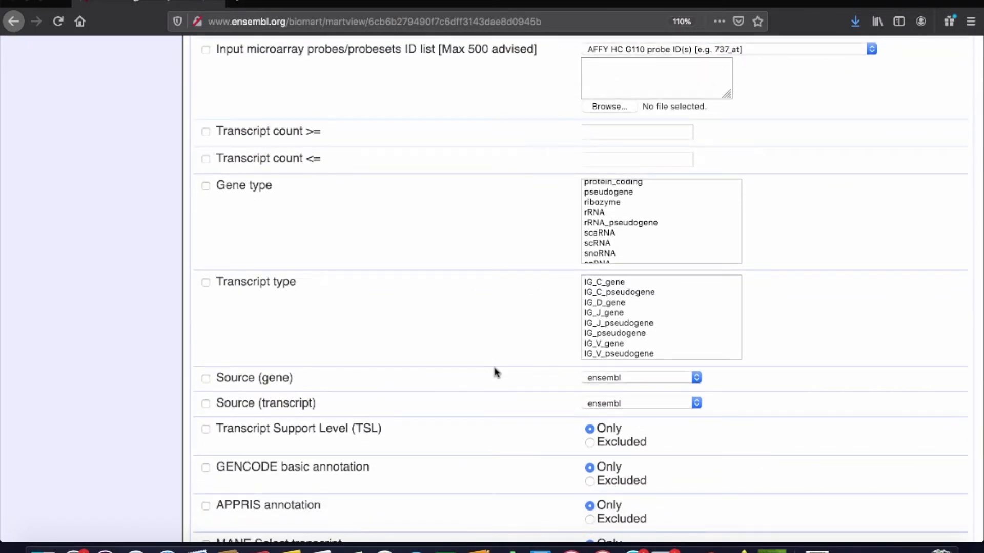
pyautogui.scroll(-3, 496, 373)
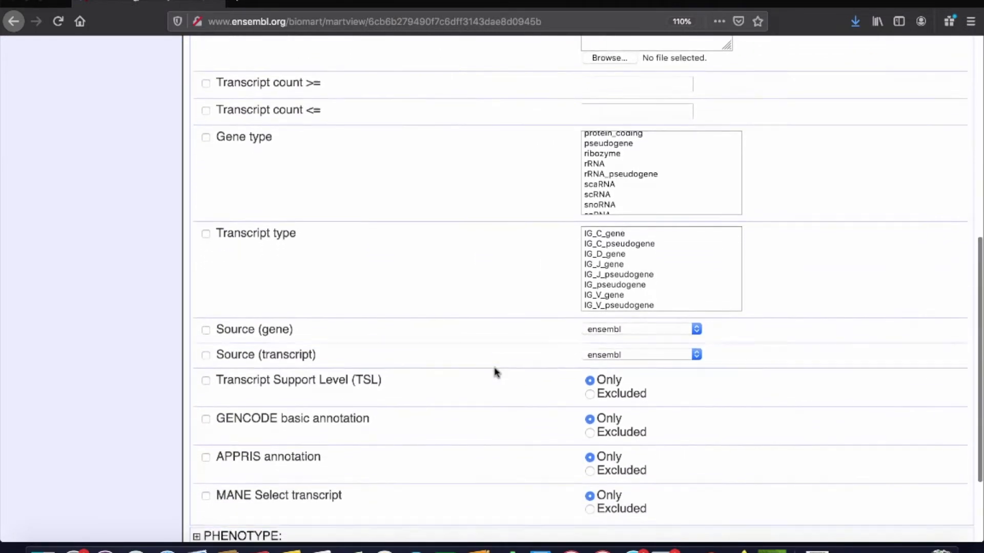
pyautogui.scroll(-2, 496, 373)
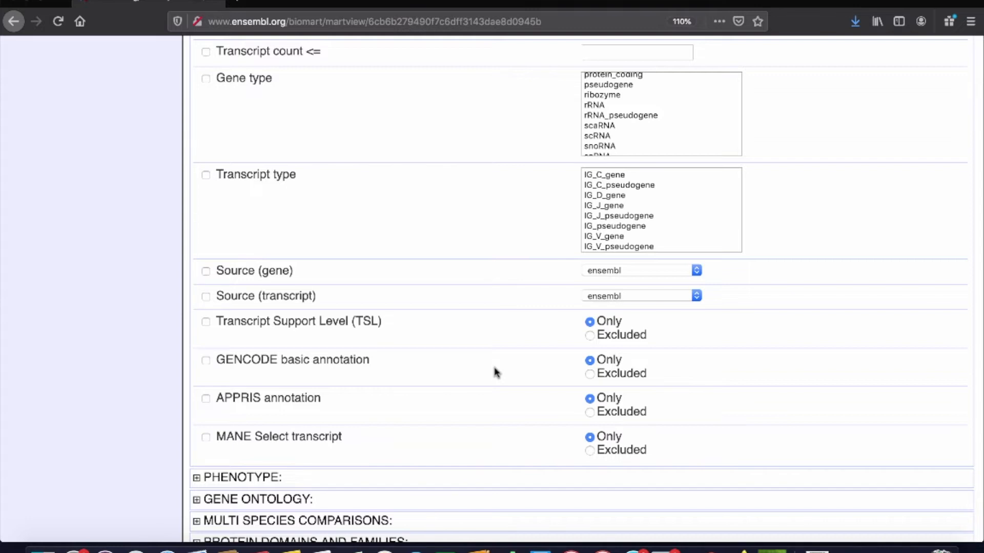
pyautogui.scroll(-2, 496, 372)
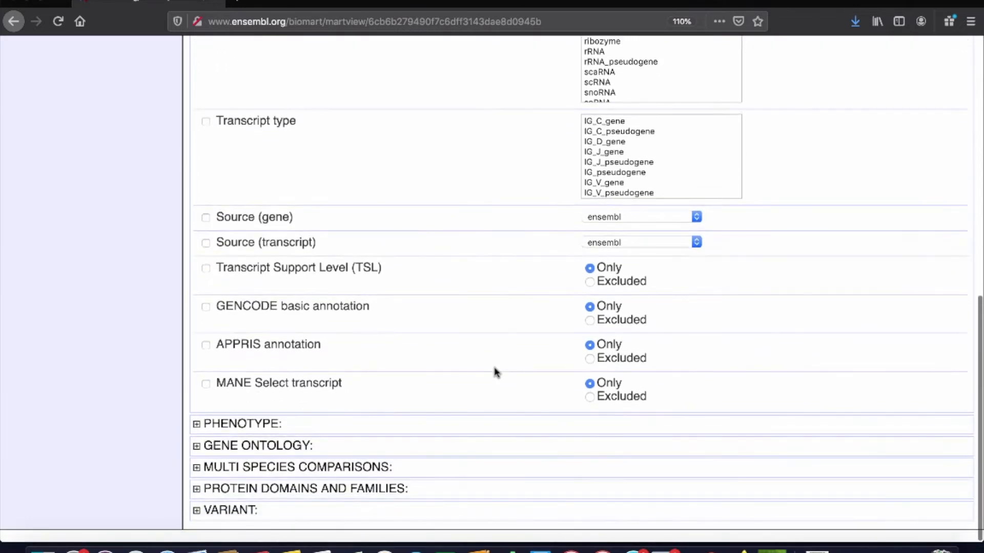
# Examine the phenotype and gene ontology filter options, and collapse both sections
pyautogui.click(196, 424)
pyautogui.scroll(-6, 406, 505)
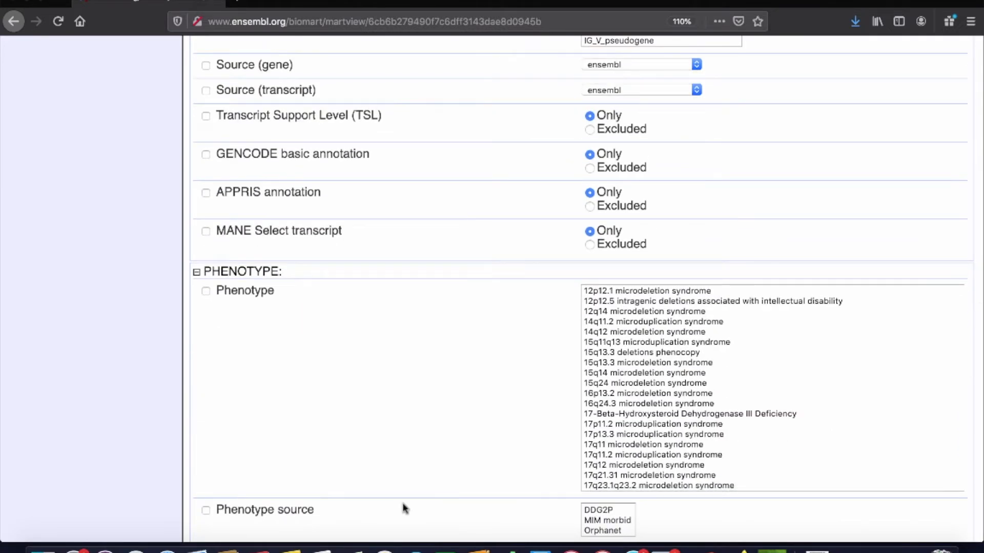
pyautogui.scroll(-4, 405, 509)
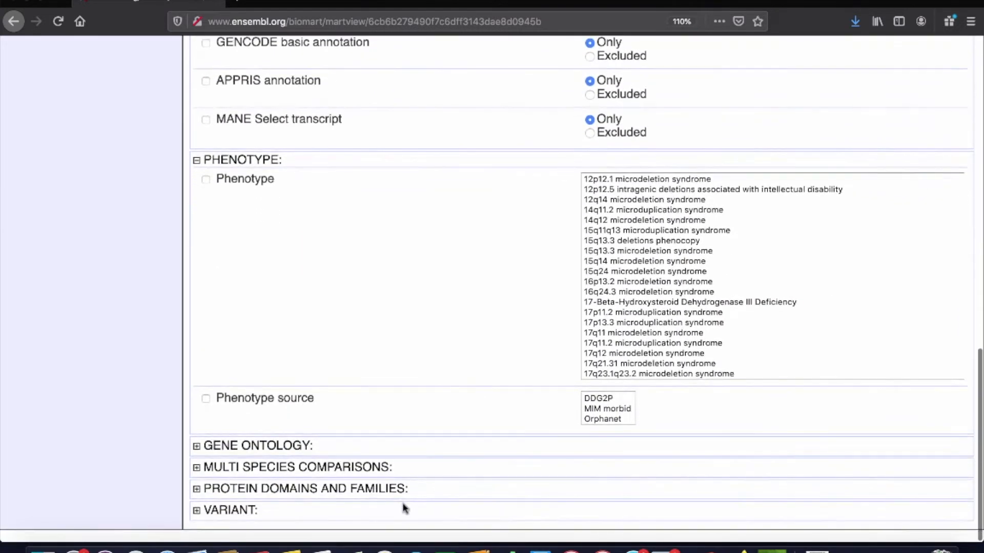
pyautogui.click(196, 447)
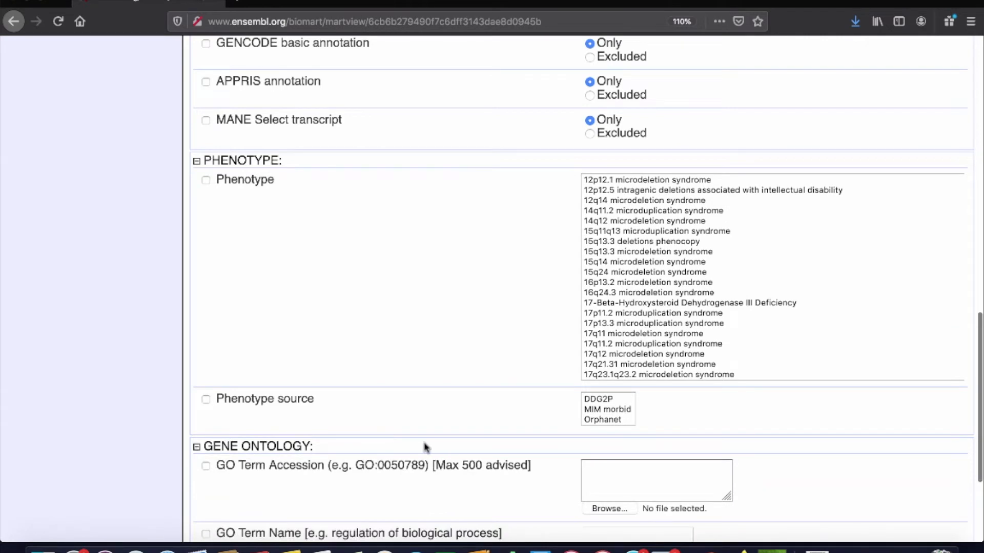
pyautogui.scroll(-3, 424, 447)
pyautogui.scroll(-1, 542, 472)
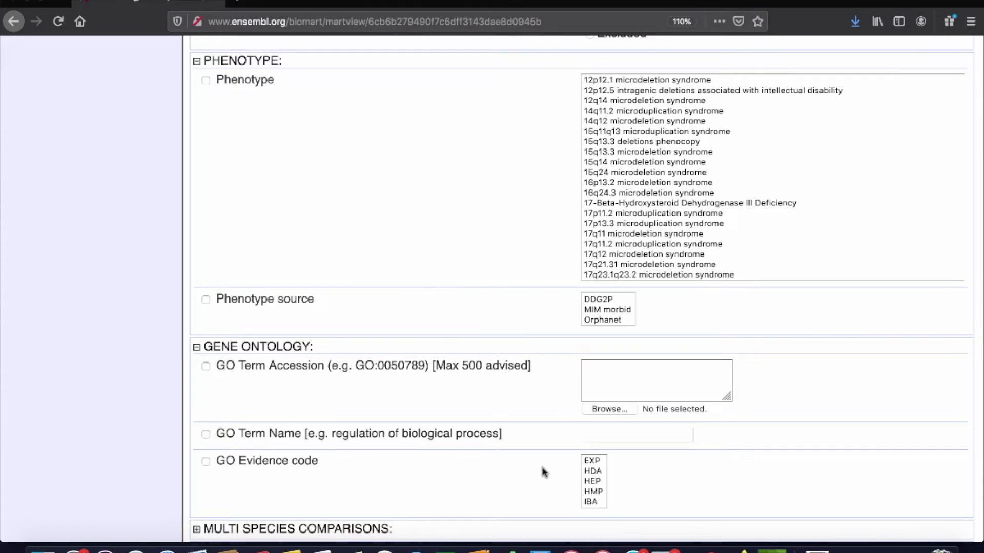
pyautogui.click(196, 347)
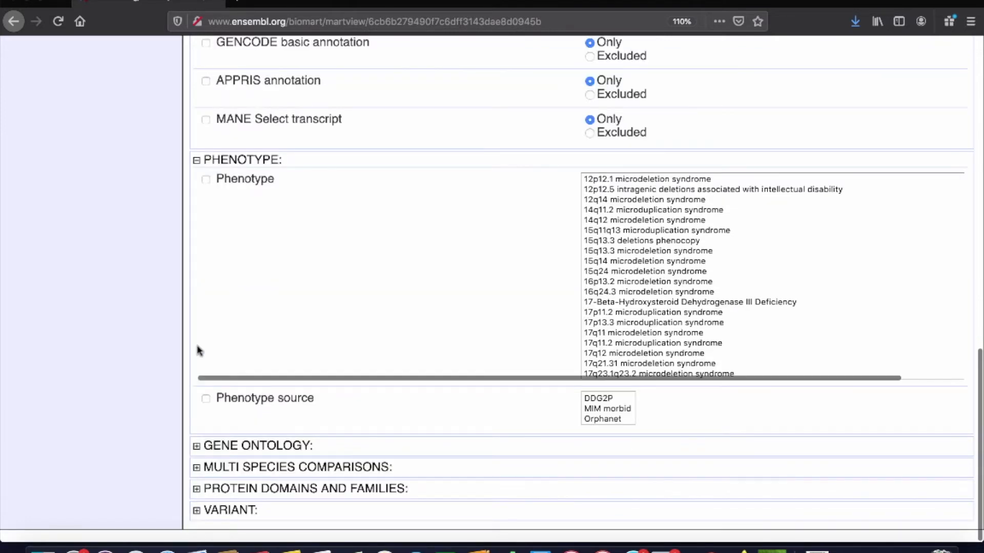
pyautogui.scroll(2, 198, 351)
pyautogui.click(196, 263)
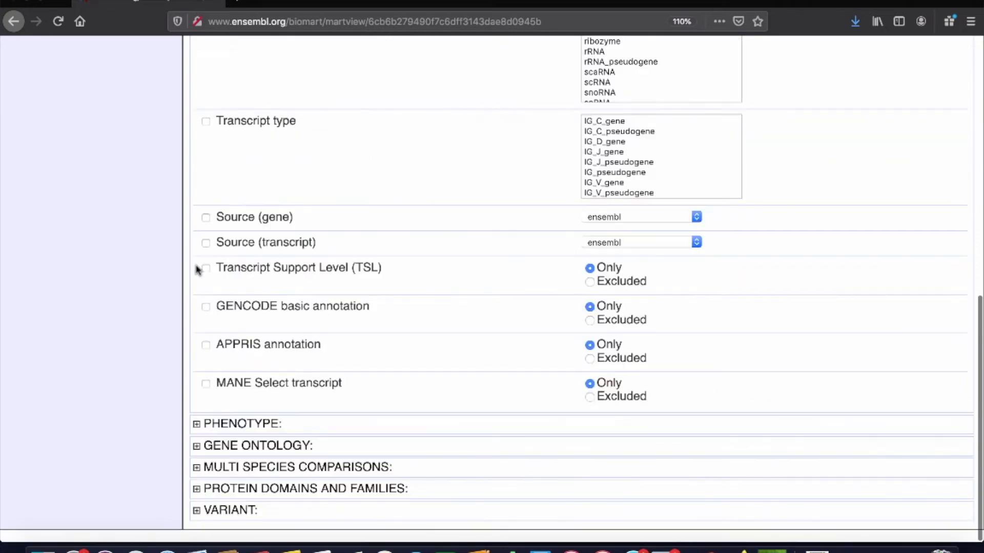
# Enable the external references ID list filter for genes and set its ID type to Gene Name(s)
pyautogui.scroll(10, 197, 270)
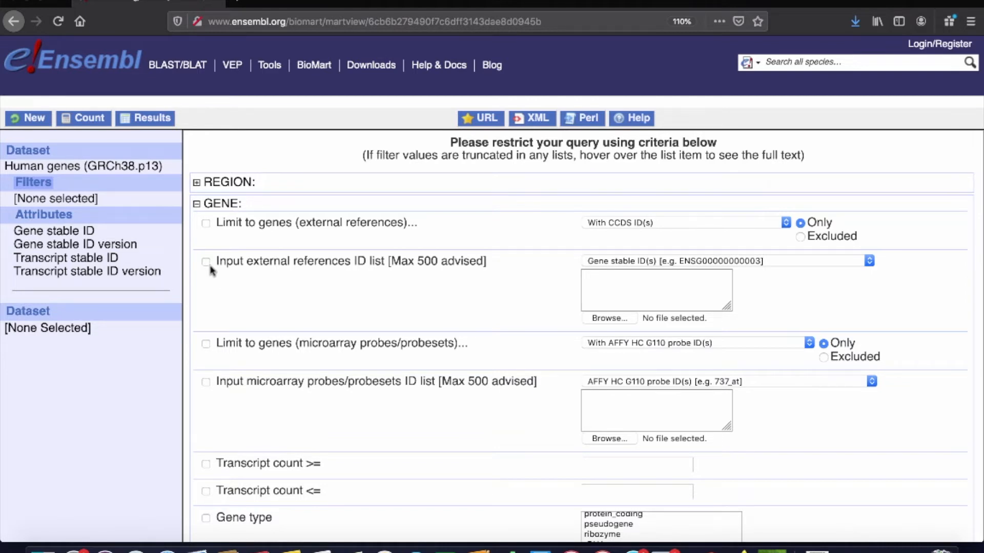
pyautogui.click(206, 262)
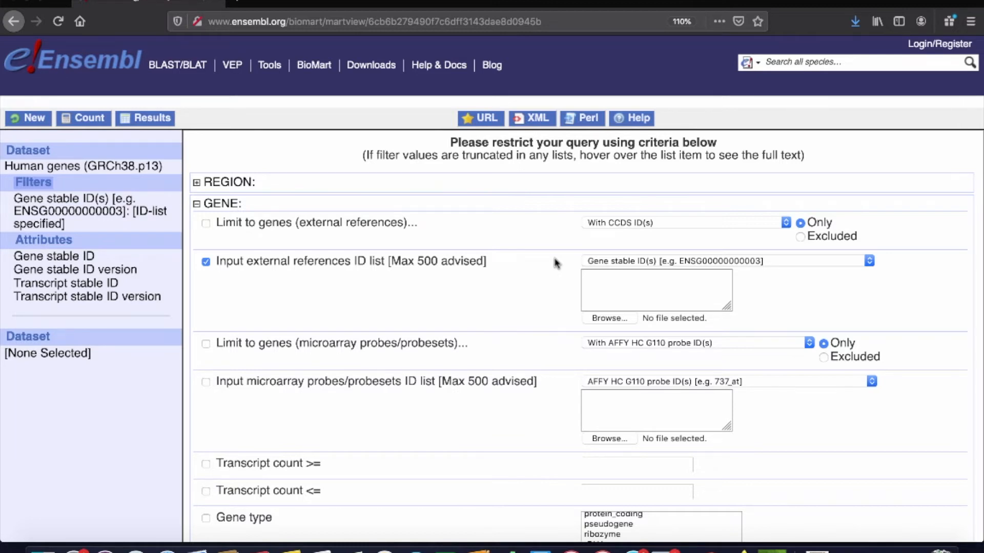
pyautogui.click(825, 263)
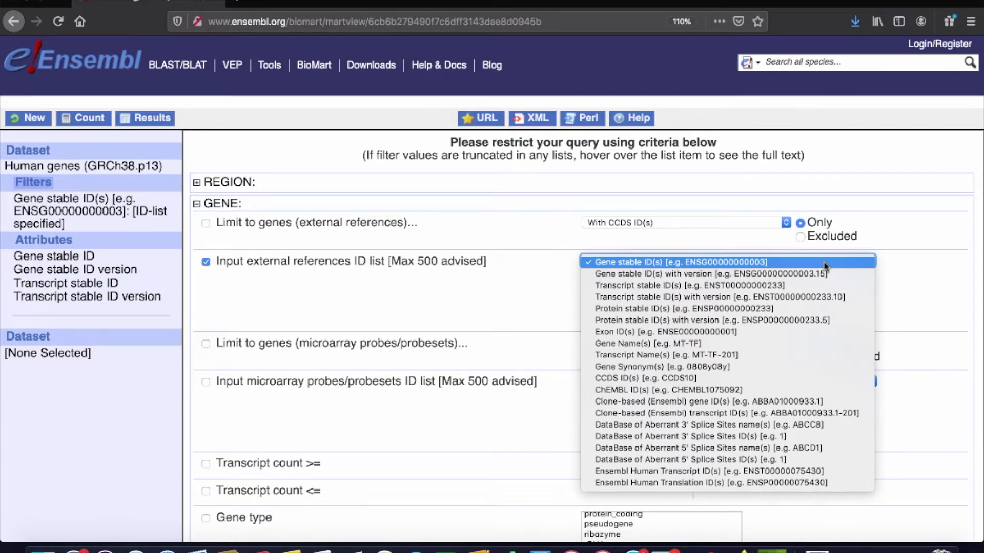
pyautogui.scroll(-5, 815, 287)
pyautogui.scroll(-10, 814, 292)
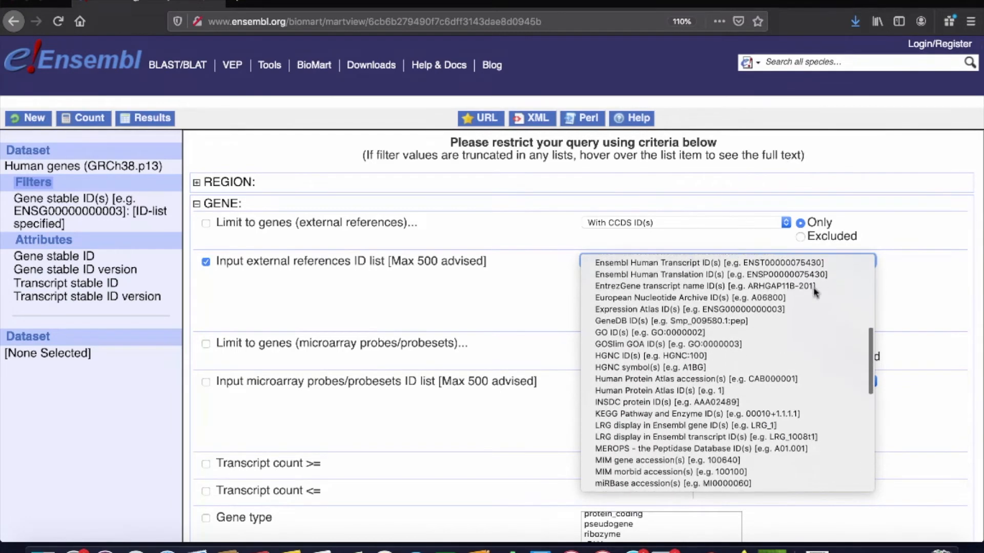
pyautogui.scroll(-1, 815, 292)
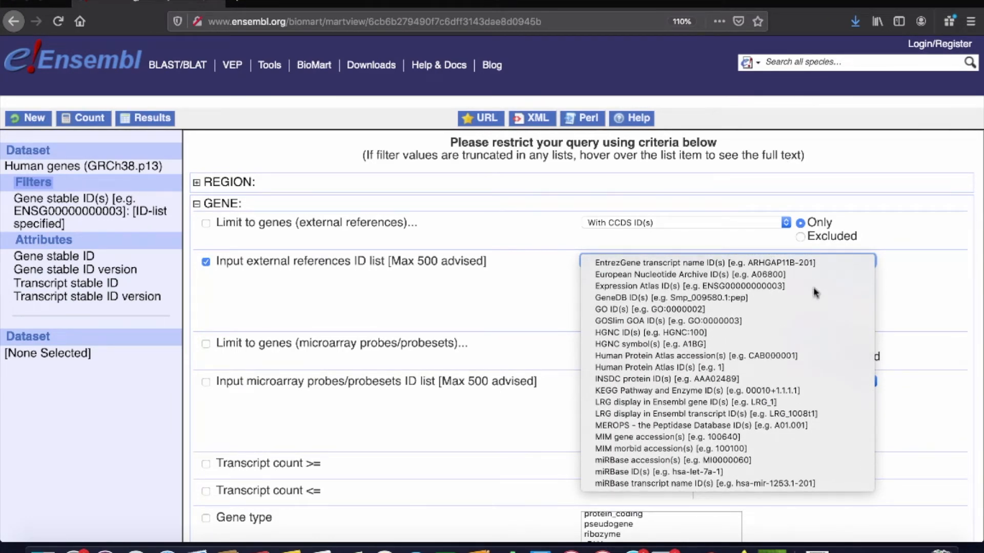
pyautogui.scroll(-1, 816, 293)
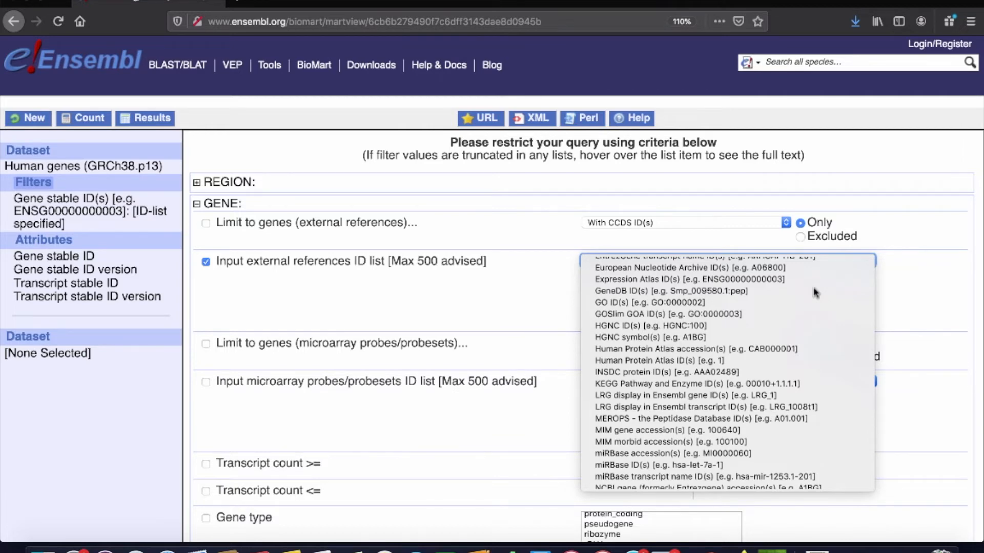
pyautogui.scroll(-6, 815, 293)
pyautogui.scroll(12, 816, 294)
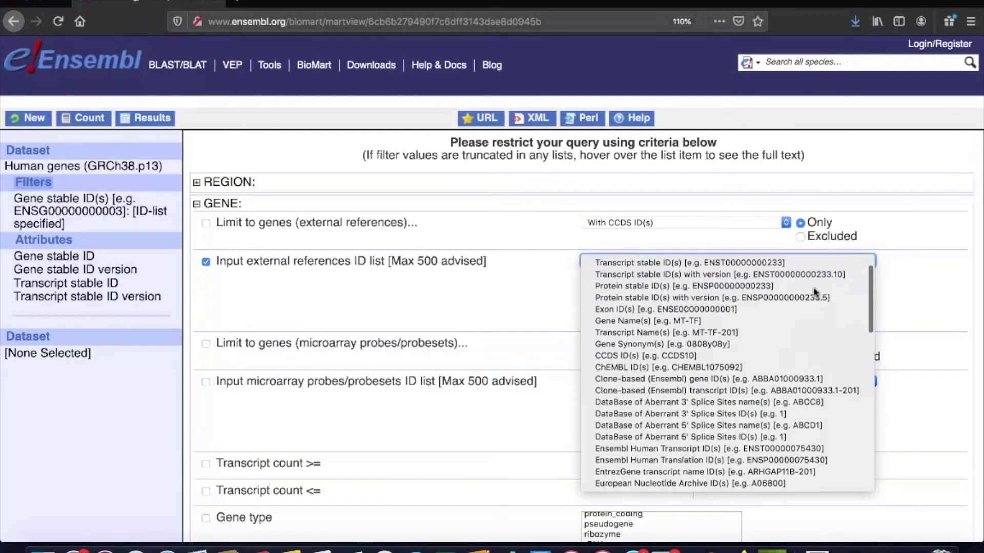
pyautogui.click(759, 322)
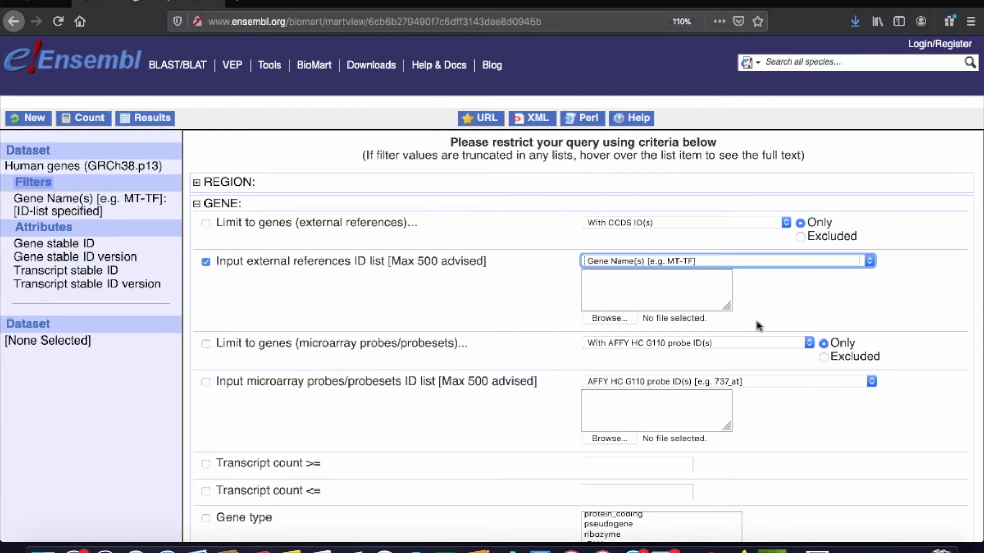
# Enter the gene names ESPN, MYH9, USH1C, CISD2, THRB, WHRN in the ID list and count the matching genes
pyautogui.click(647, 290)
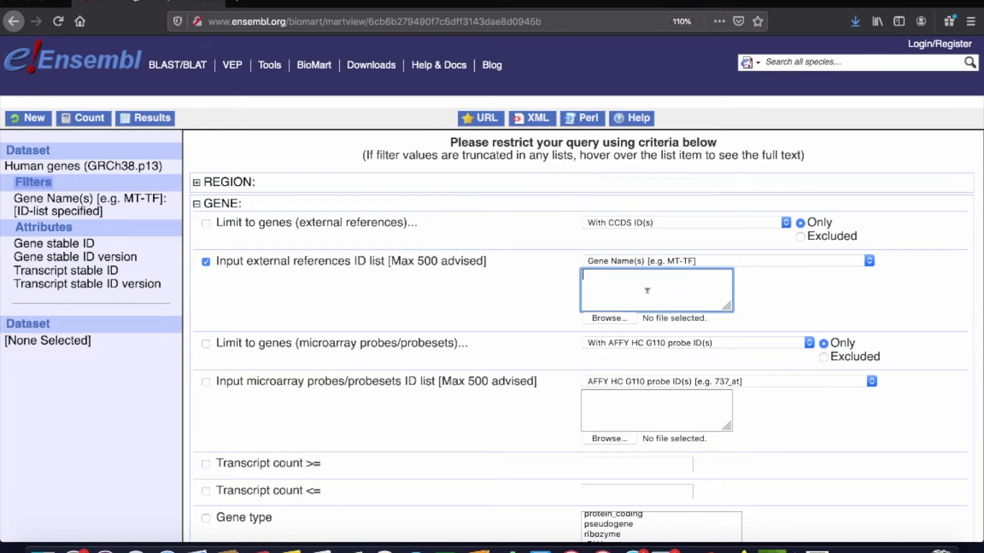
pyautogui.write('ESPN, MYH9, USH1C, CISD2, THRB, WHRN')
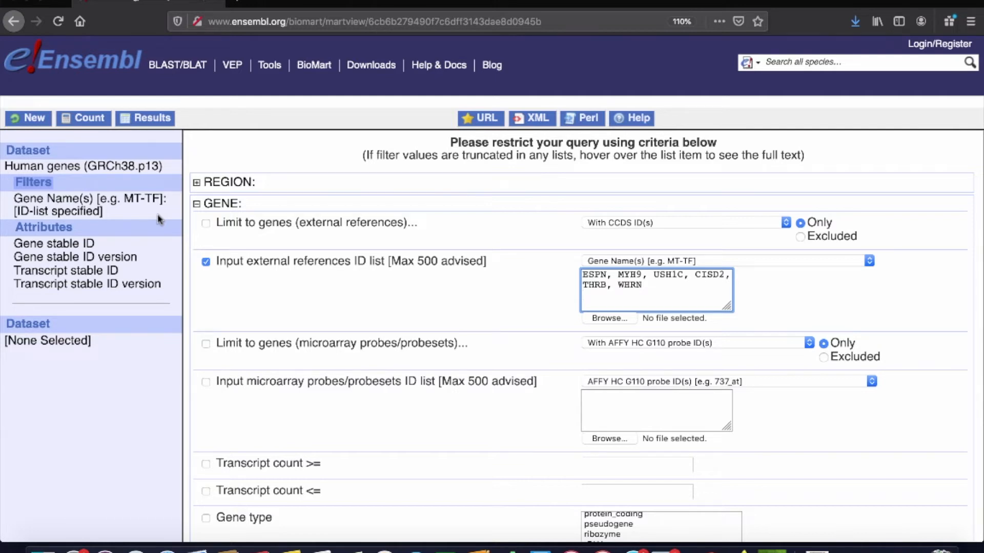
pyautogui.click(88, 124)
pyautogui.click(88, 124)
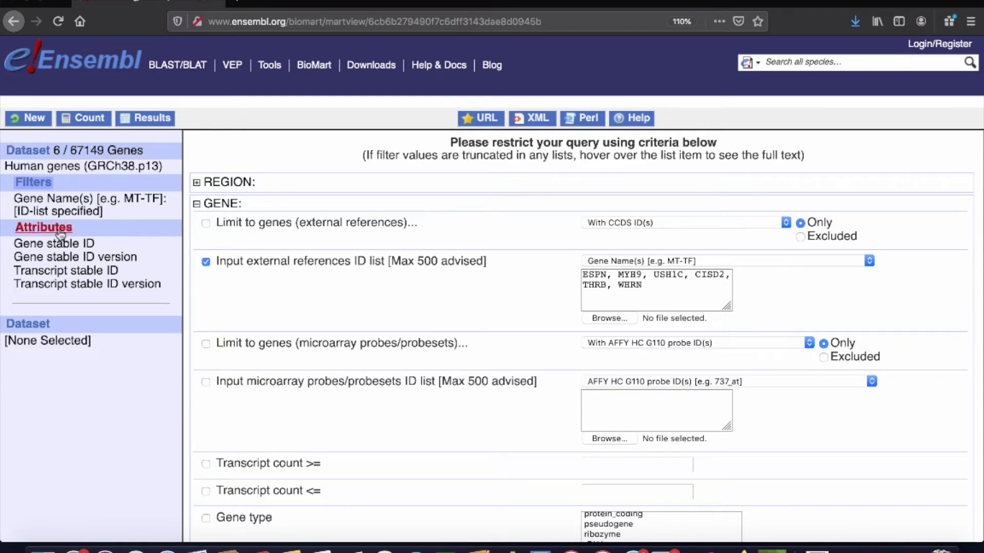
# Expand the gene attributes and remove Gene stable ID version and Transcript stable ID version from the output
pyautogui.click(43, 228)
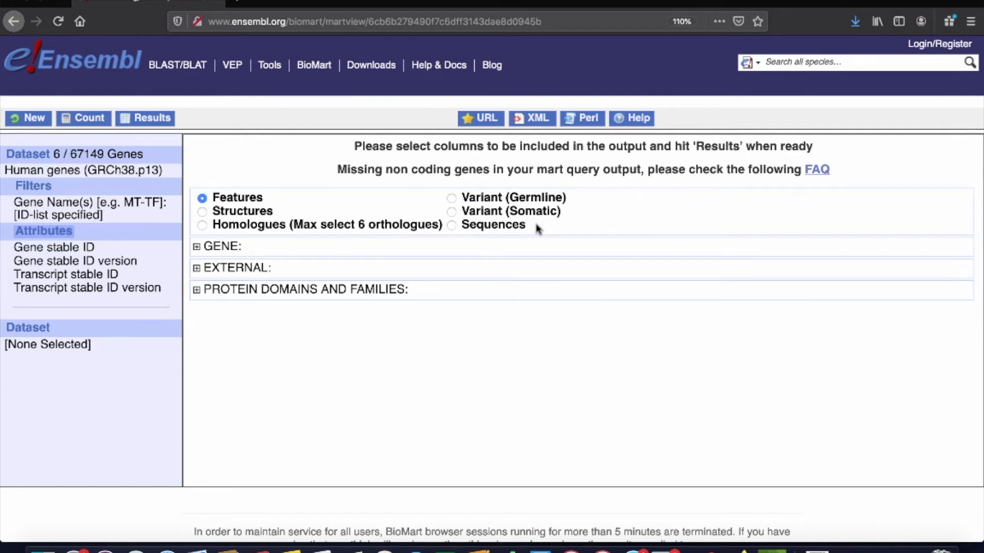
pyautogui.click(196, 247)
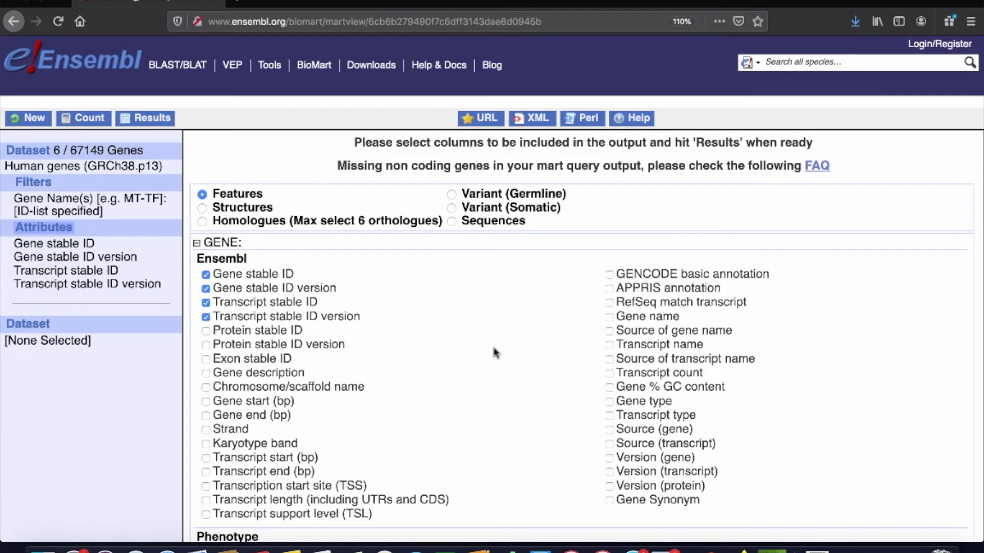
pyautogui.scroll(-2, 523, 367)
pyautogui.scroll(-2, 526, 376)
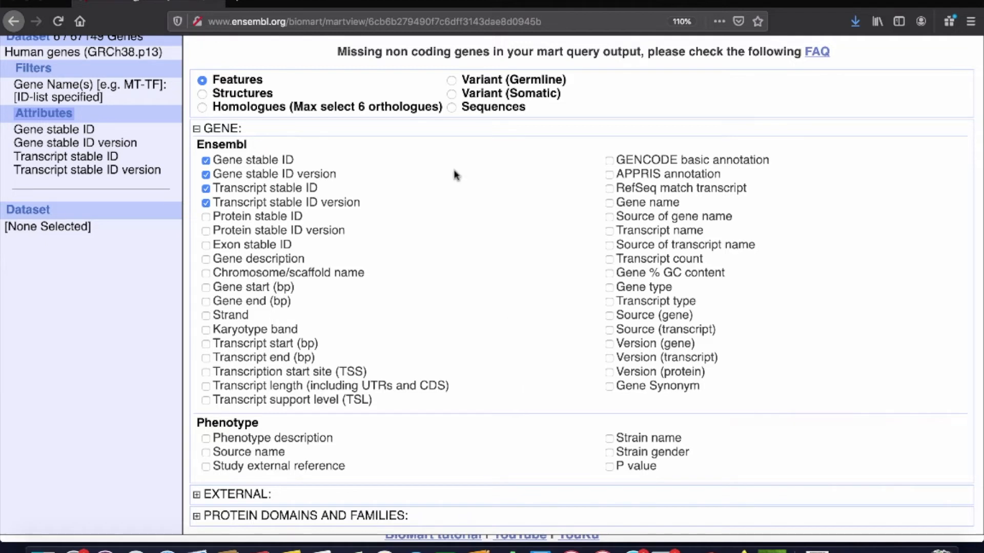
pyautogui.click(206, 174)
pyautogui.click(206, 203)
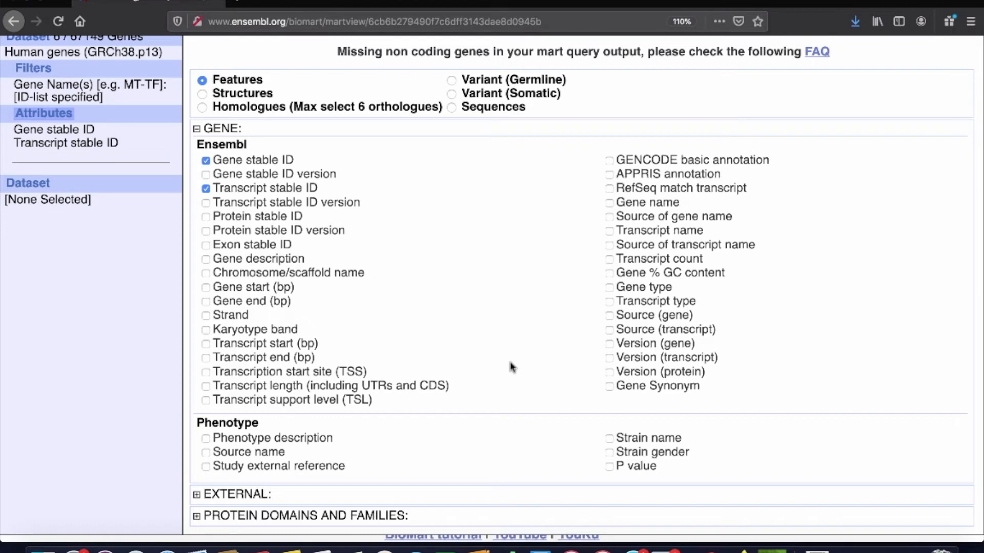
# Expand the external attributes and add the NCBI gene (formerly Entrezgene) ID to the output
pyautogui.scroll(-2, 511, 367)
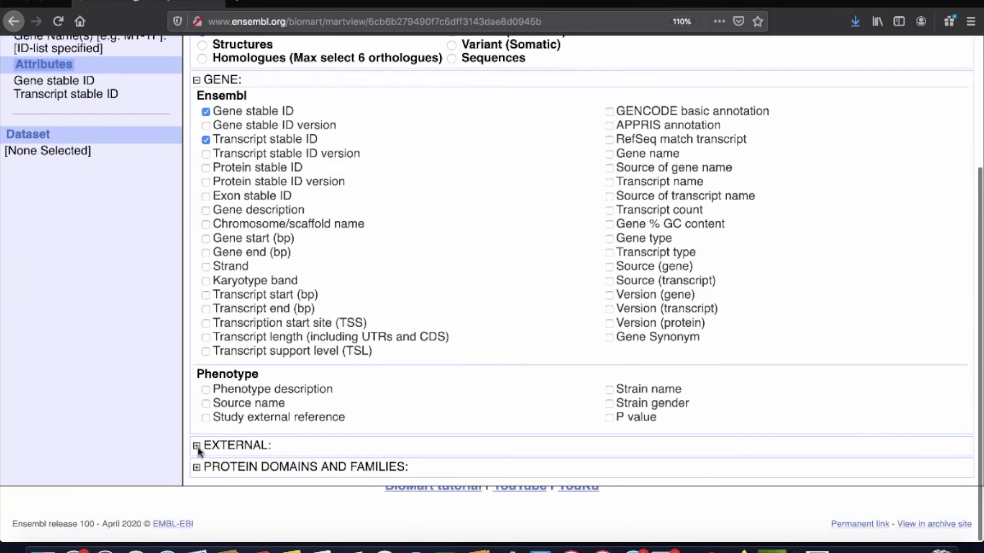
pyautogui.click(197, 447)
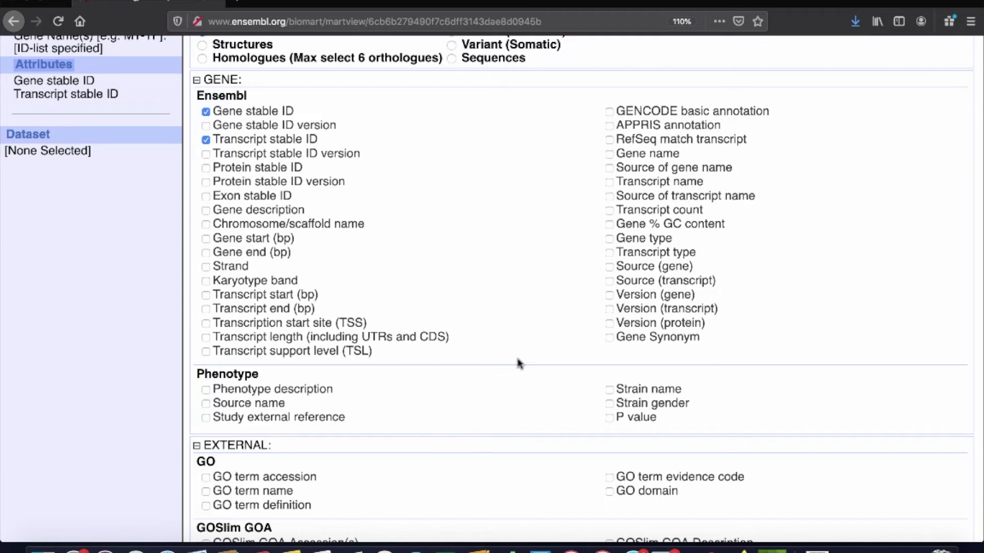
pyautogui.scroll(-5, 519, 363)
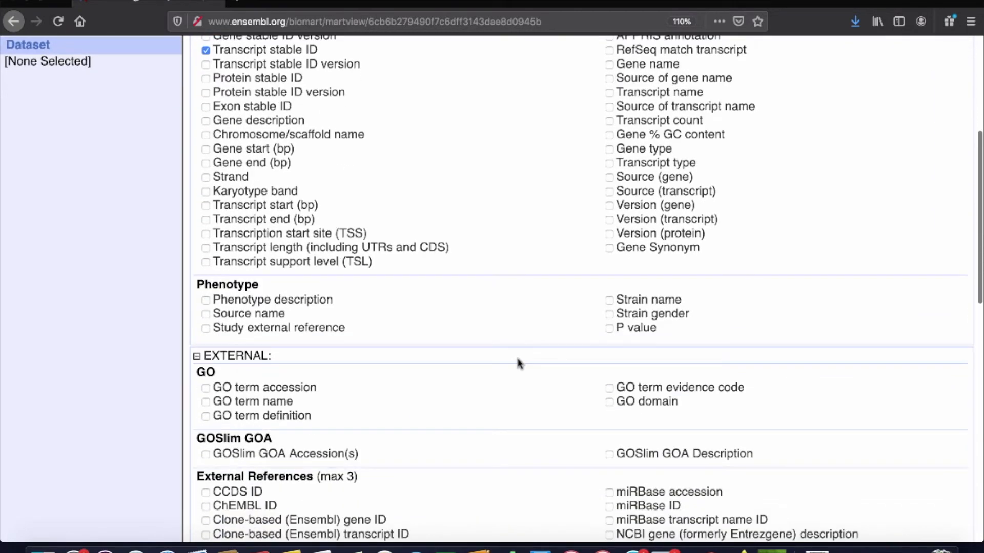
pyautogui.scroll(-4, 519, 363)
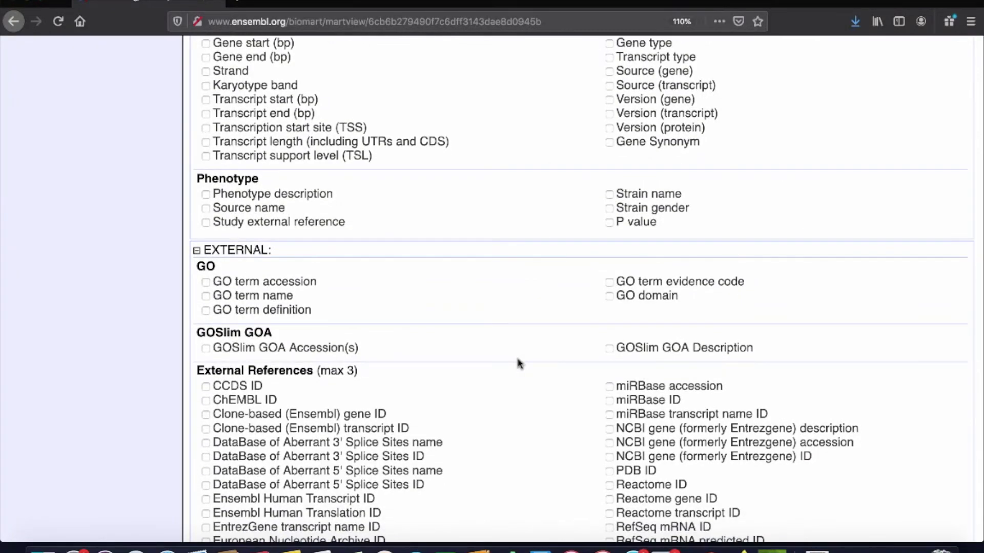
pyautogui.scroll(-4, 519, 364)
pyautogui.scroll(-5, 519, 363)
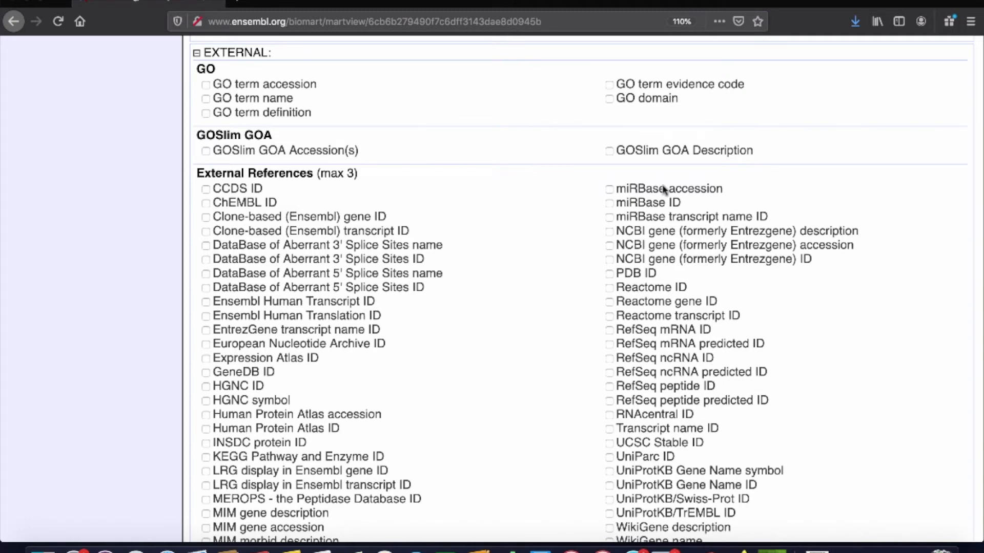
pyautogui.scroll(-3, 556, 303)
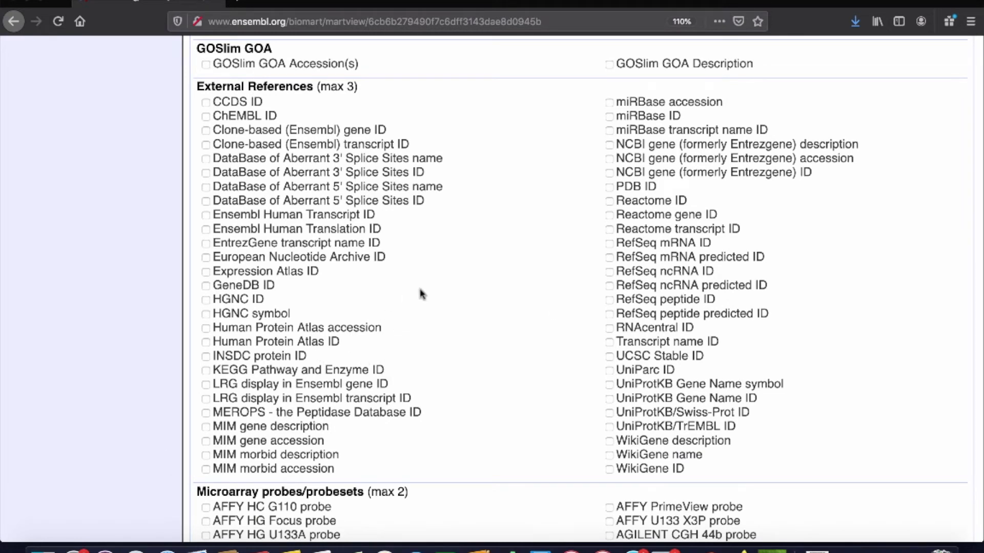
pyautogui.click(610, 173)
# Add the GO term accession, GO term name and GO term definition to the output attributes
pyautogui.scroll(3, 610, 175)
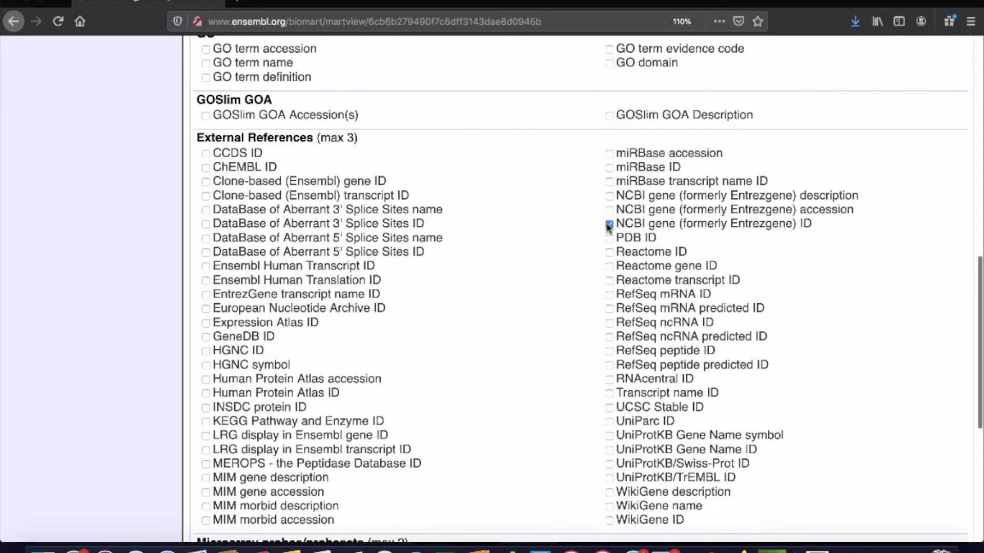
pyautogui.scroll(1, 568, 205)
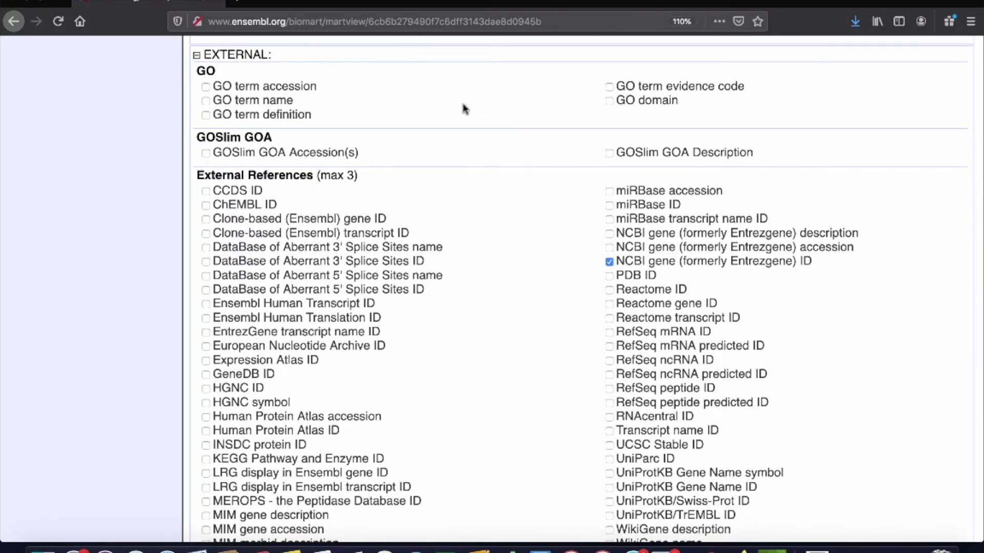
pyautogui.click(206, 87)
pyautogui.click(206, 101)
pyautogui.click(206, 115)
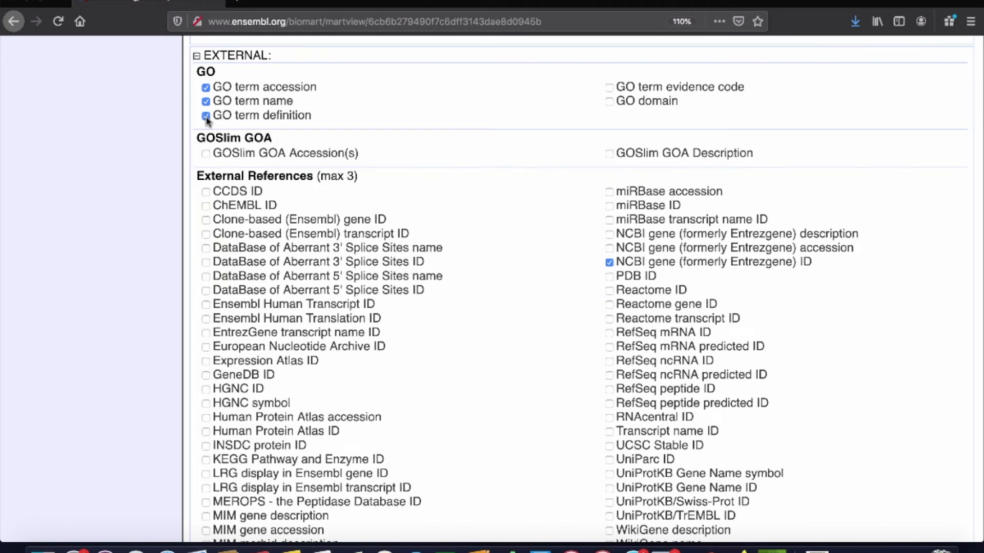
# Add Gene name to the output attributes and display the query's results preview
pyautogui.scroll(10, 309, 116)
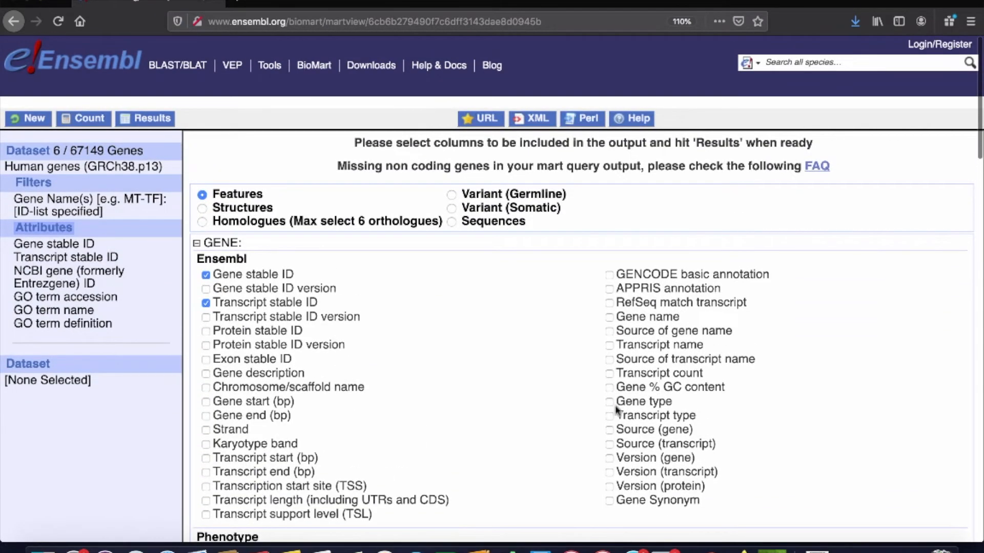
pyautogui.click(609, 318)
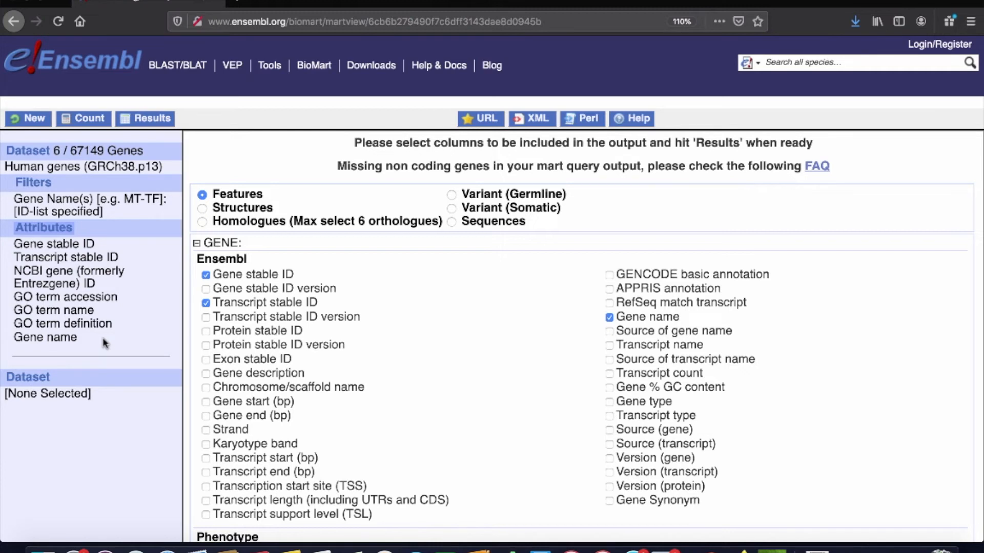
pyautogui.click(150, 121)
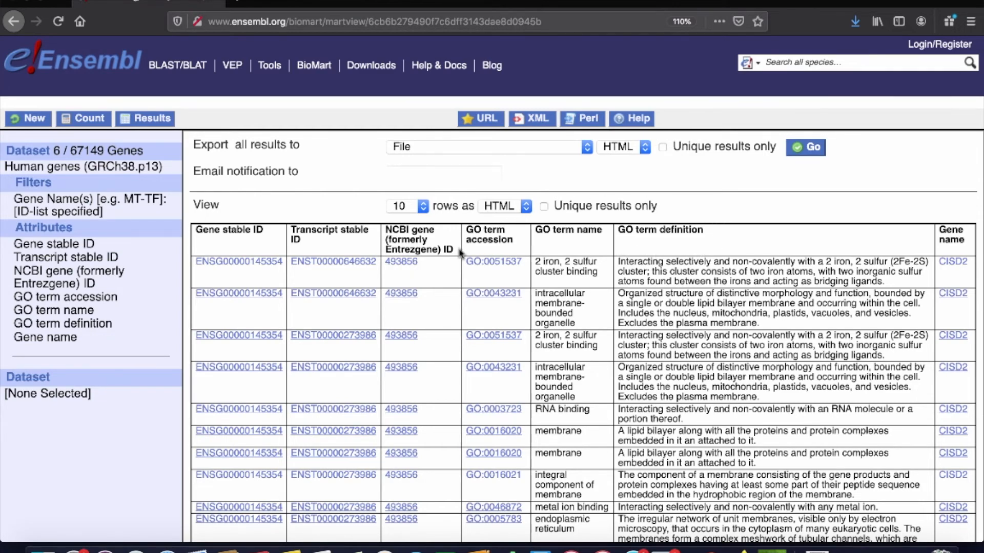
pyautogui.scroll(-3, 459, 271)
pyautogui.scroll(3, 458, 270)
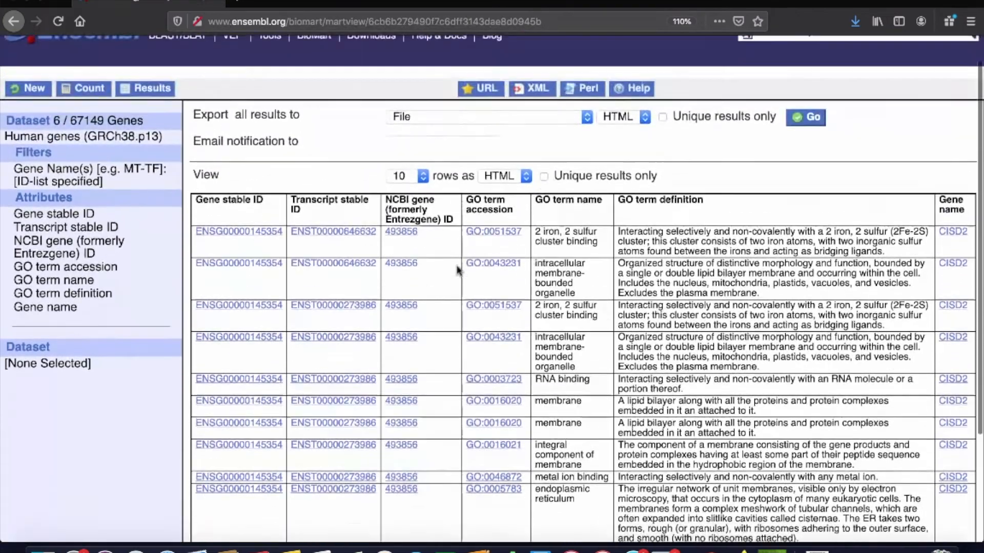
pyautogui.scroll(1, 458, 271)
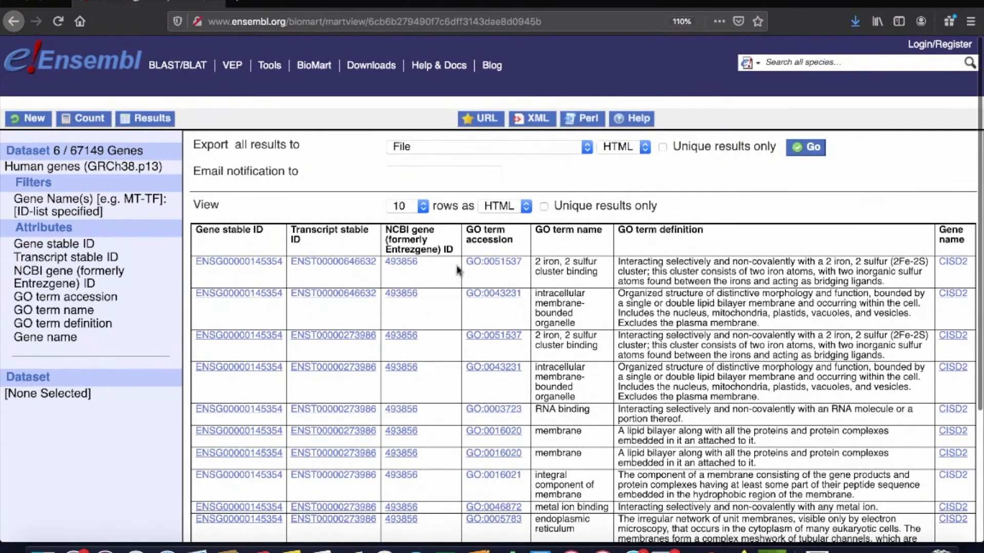
# Display all result rows as HTML and look through the full table from start to end
pyautogui.click(415, 210)
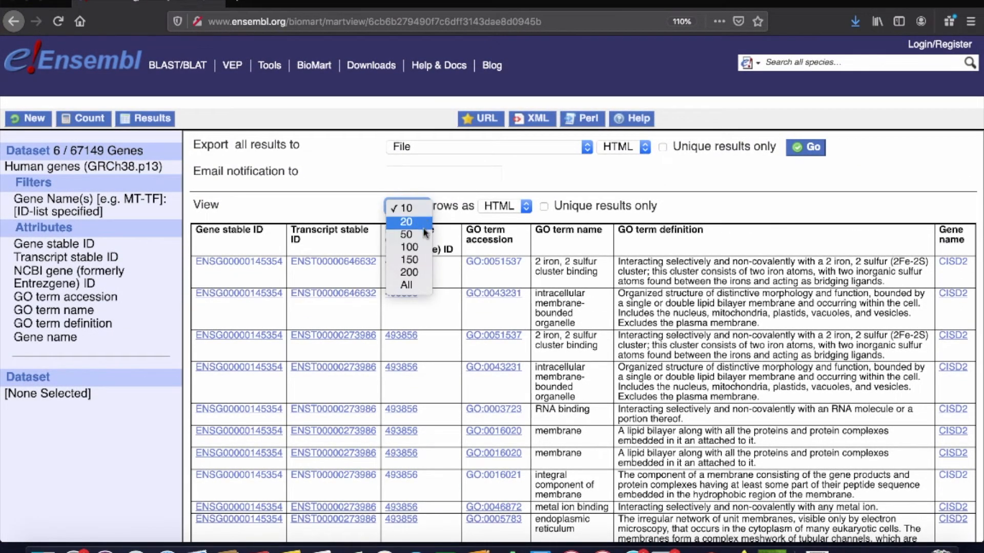
pyautogui.click(423, 286)
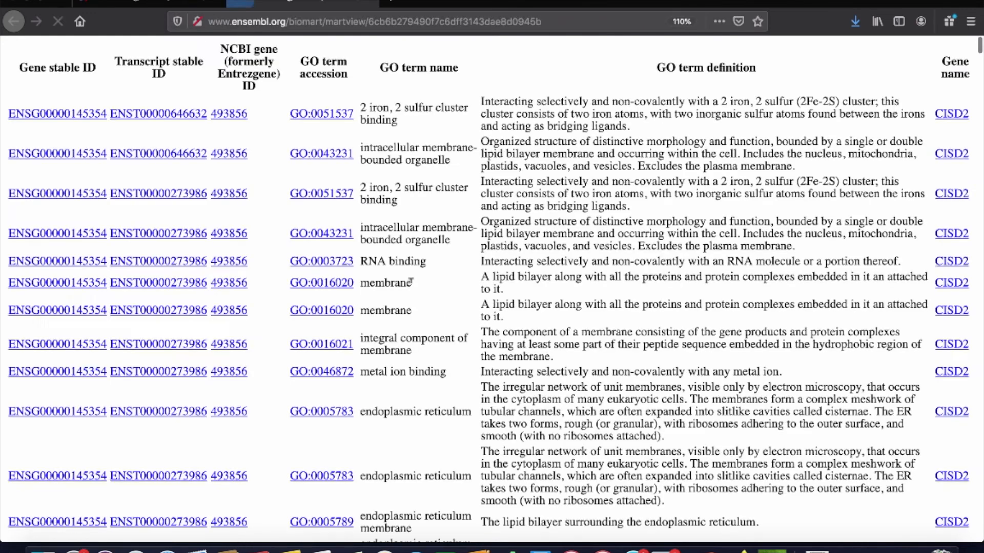
pyautogui.scroll(-5, 411, 280)
pyautogui.scroll(-20, 411, 281)
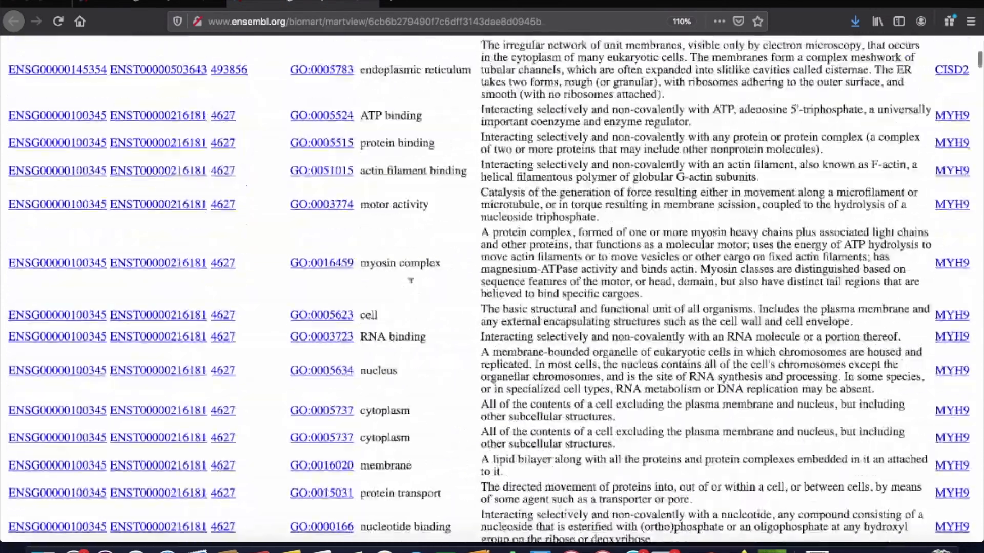
pyautogui.scroll(-10, 411, 281)
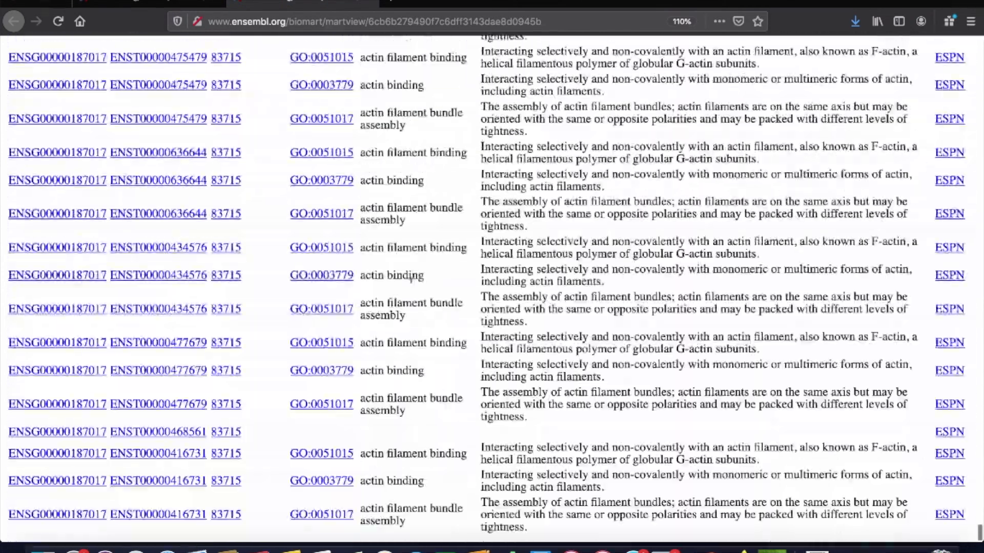
pyautogui.scroll(20, 410, 280)
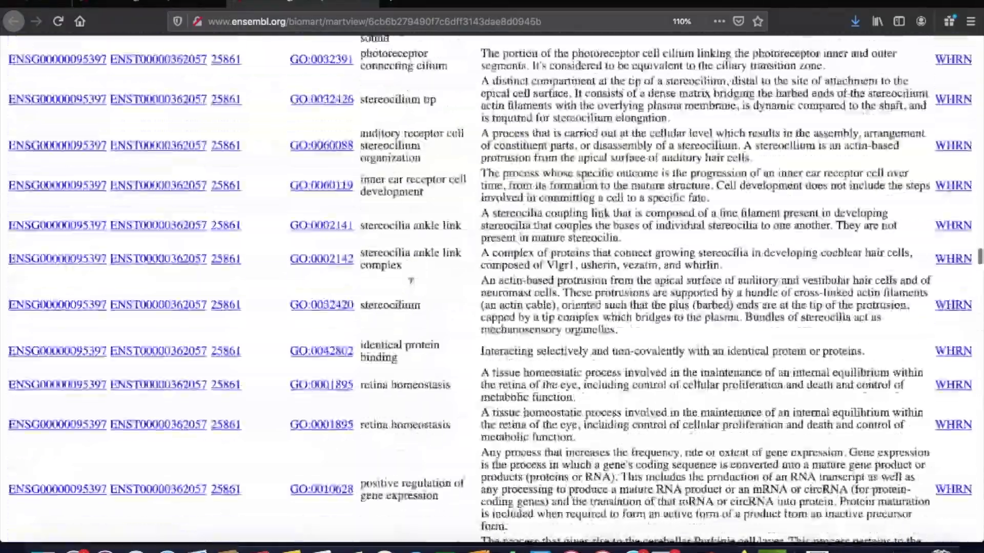
pyautogui.scroll(20, 411, 280)
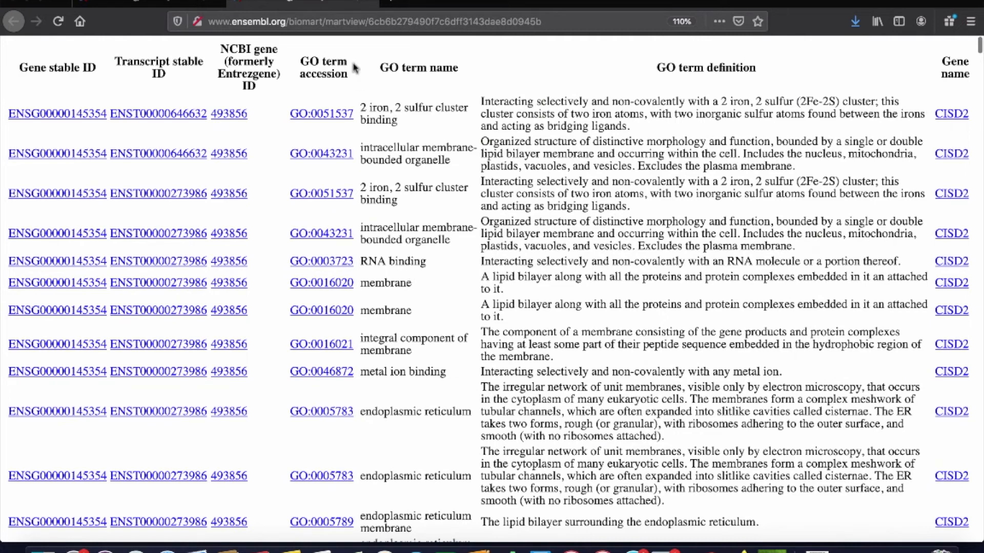
# Close the full results table, set the export destination to Compressed web file (notify by email), and activate the email notification field
pyautogui.click(370, 3)
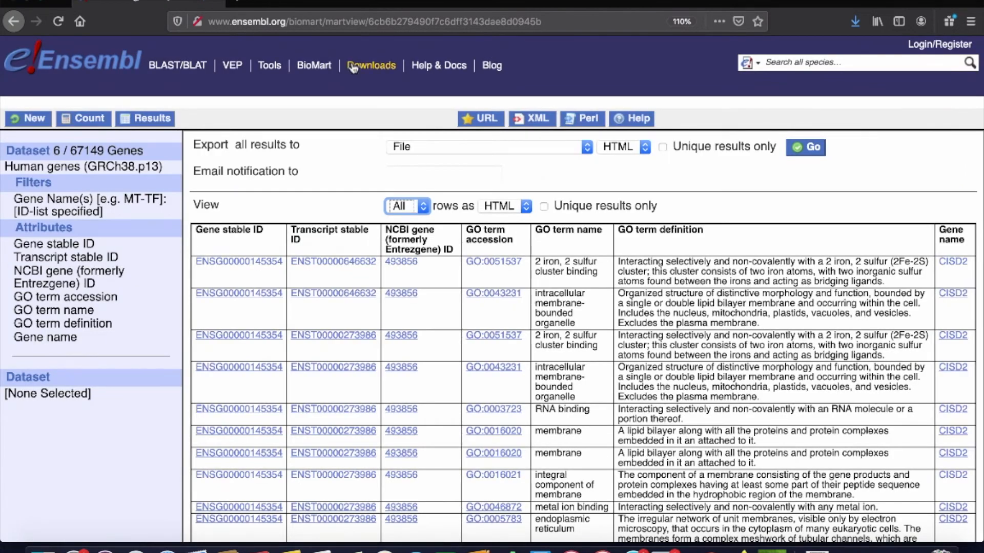
pyautogui.click(321, 133)
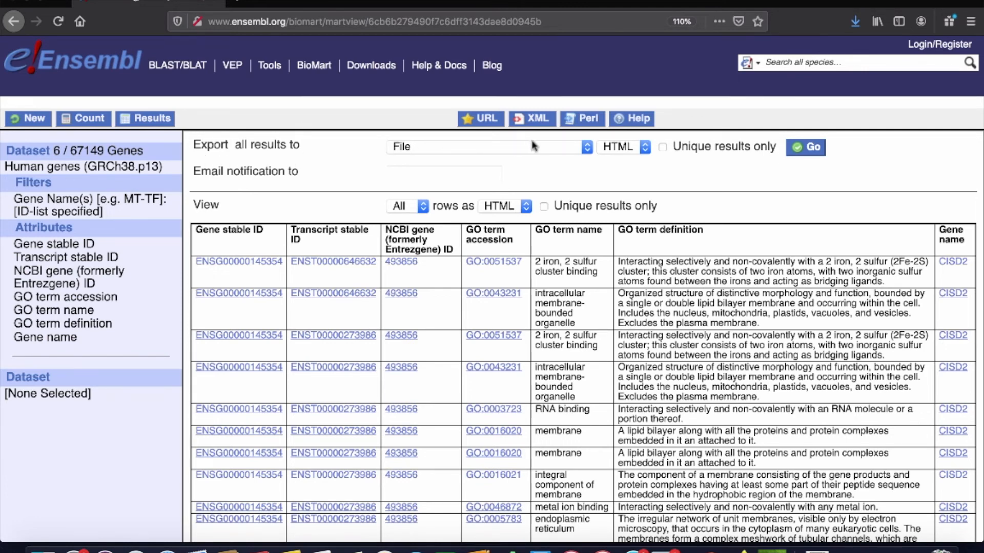
pyautogui.click(640, 147)
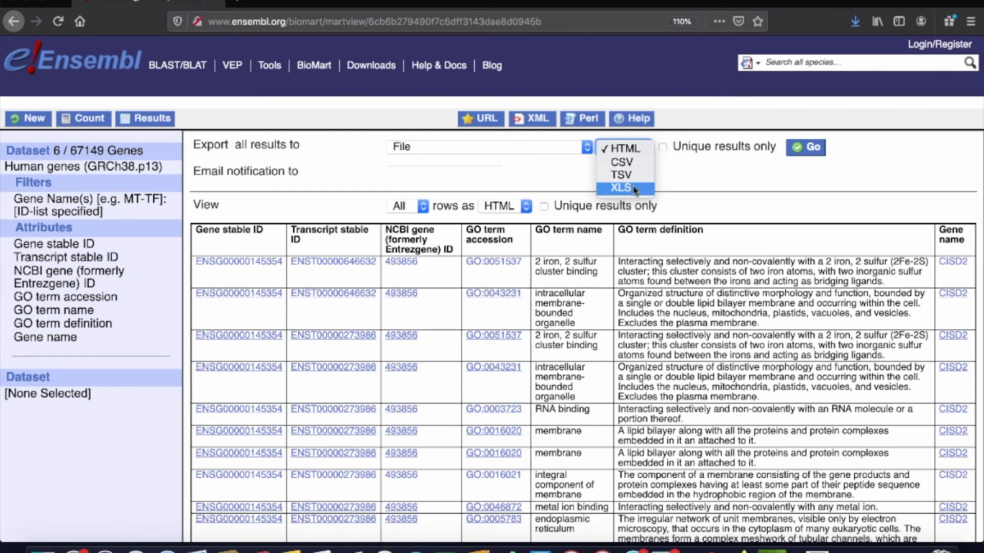
pyautogui.click(583, 180)
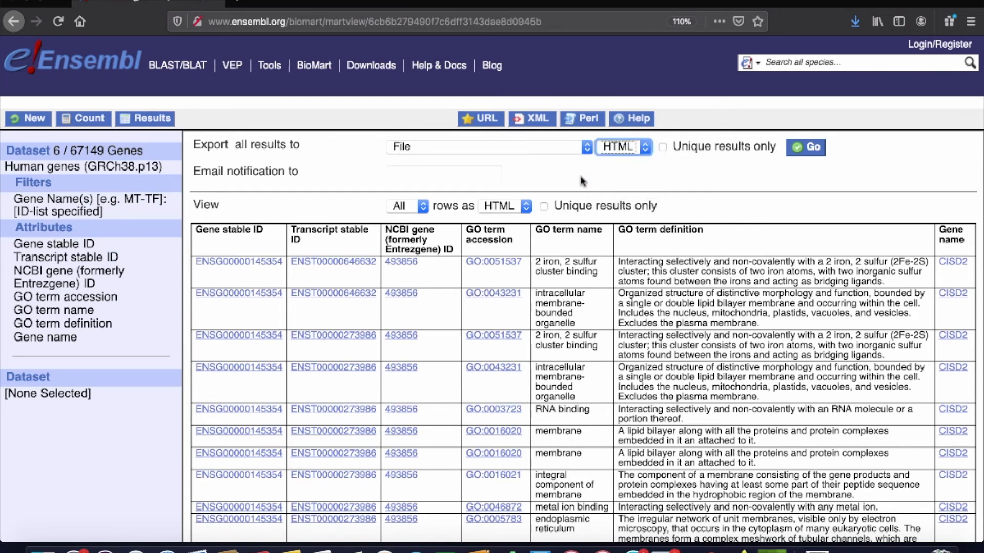
pyautogui.click(565, 150)
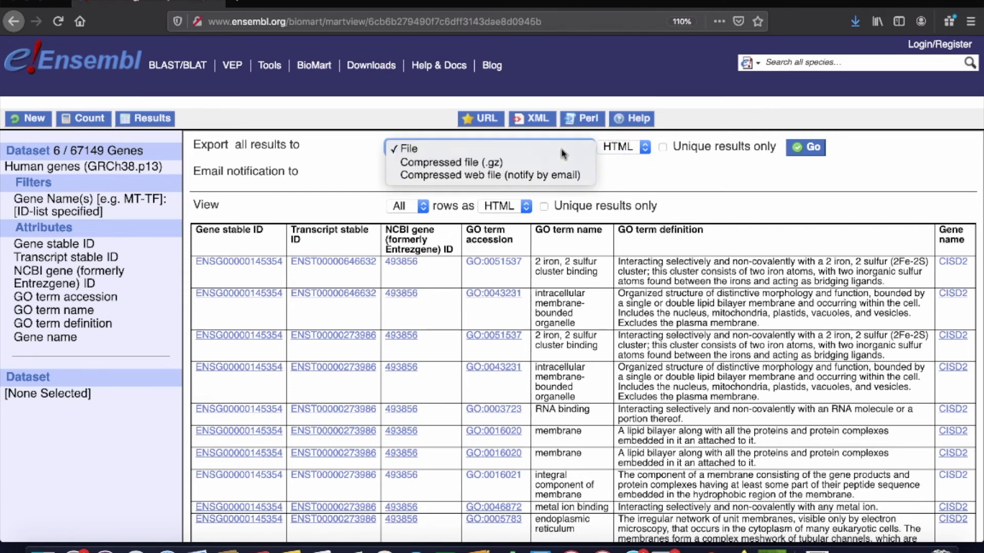
pyautogui.click(581, 177)
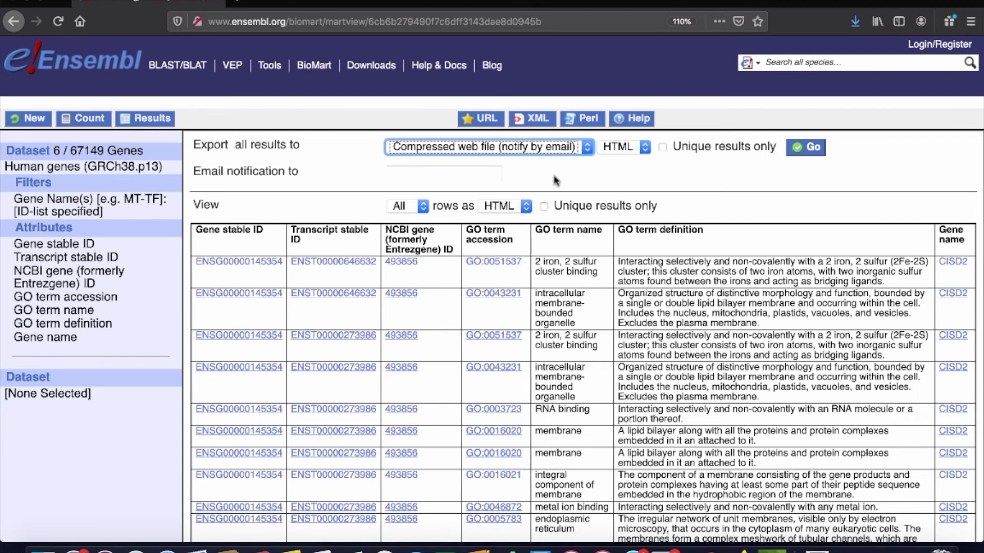
pyautogui.click(398, 171)
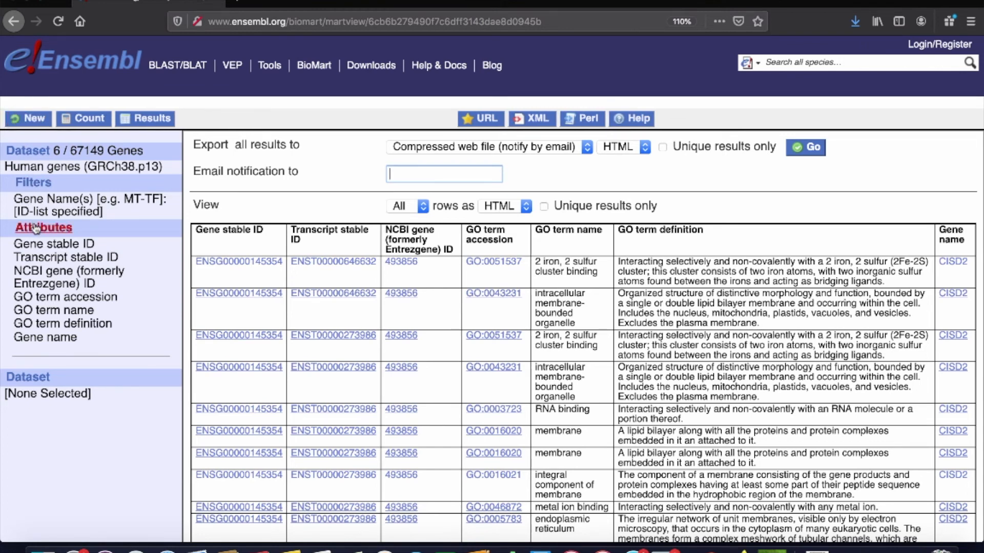
# Reopen the query's attributes, switch the output to Sequences and expand the available sequence types
pyautogui.click(60, 232)
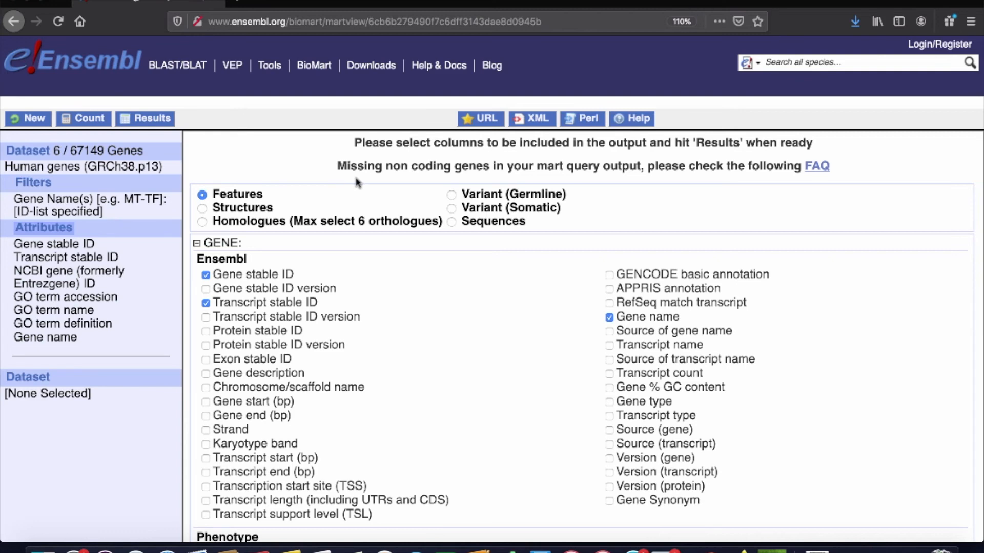
pyautogui.click(452, 224)
pyautogui.scroll(-2, 453, 230)
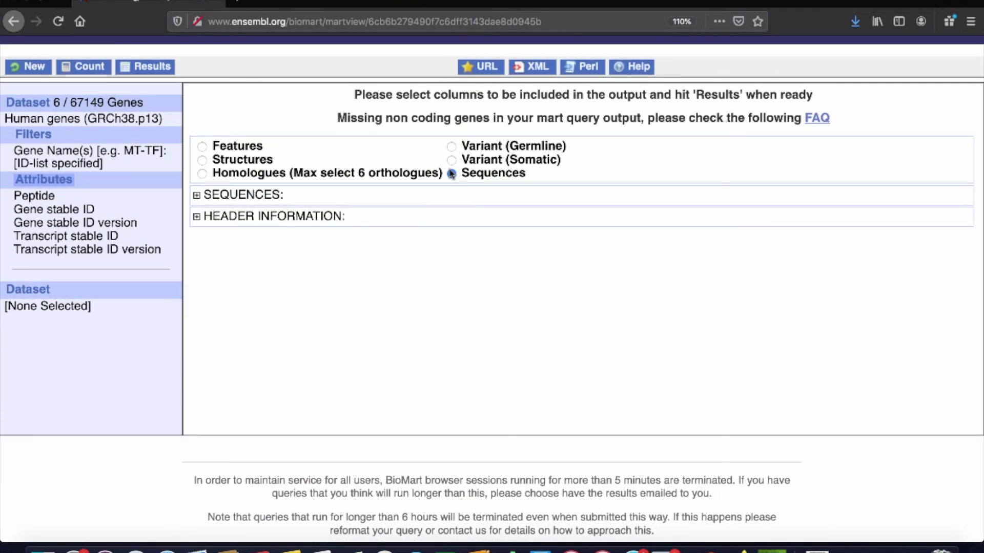
pyautogui.click(196, 195)
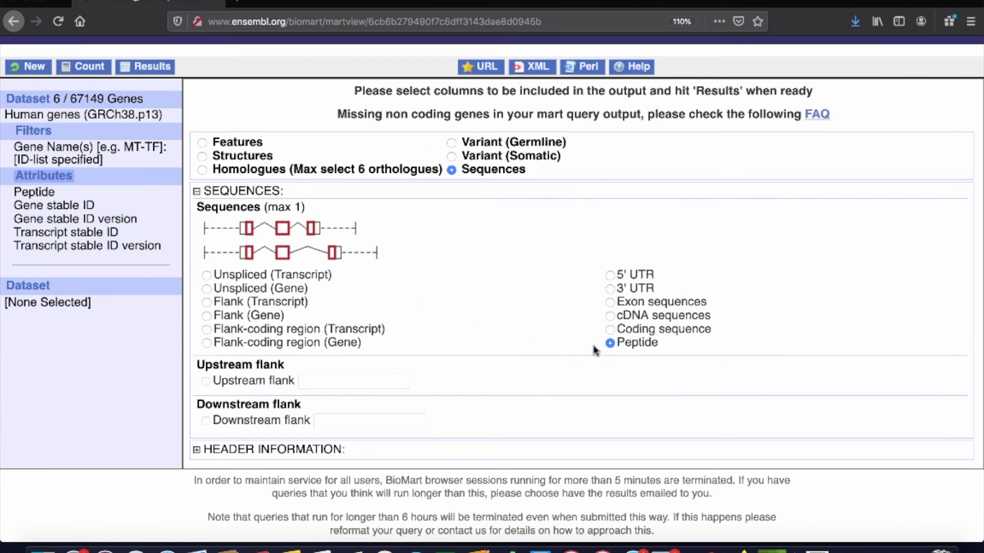
# Try the Flank (Transcript), Flank-coding region (Gene) and 5' UTR sequence types to compare their diagrams
pyautogui.click(207, 302)
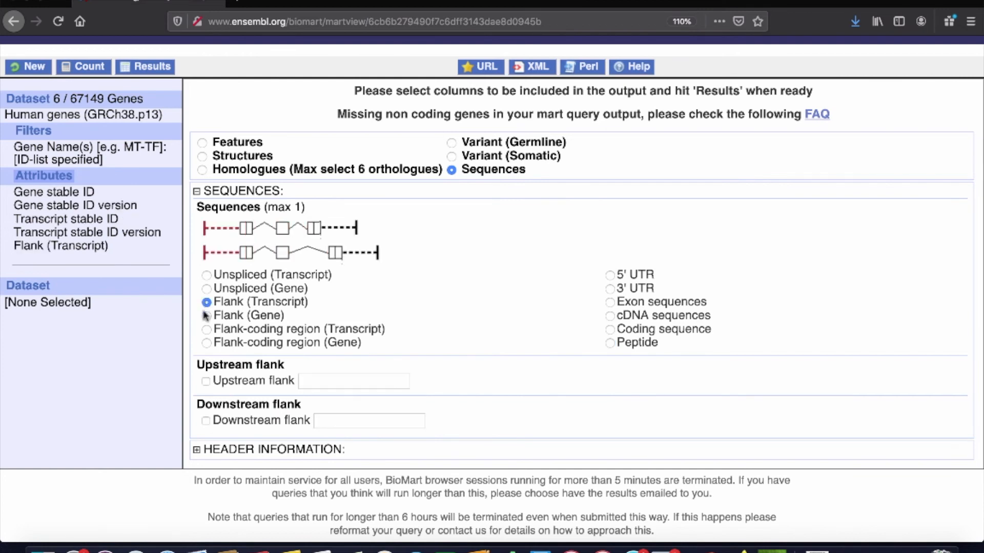
pyautogui.click(207, 342)
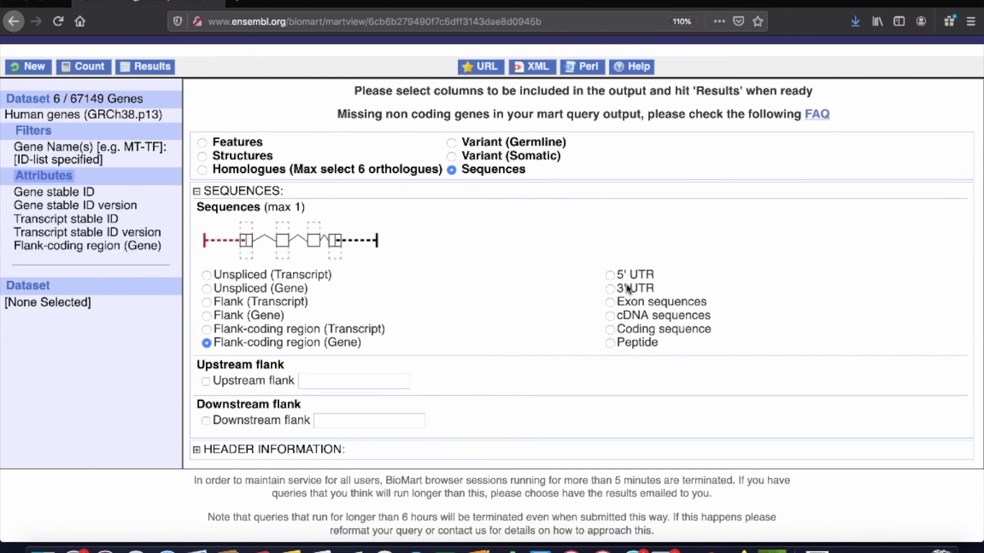
pyautogui.click(610, 275)
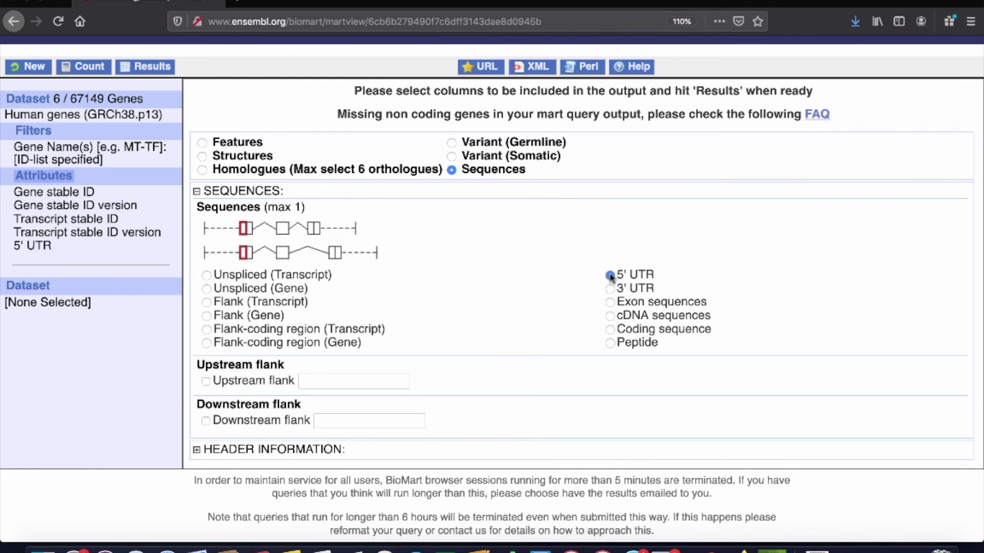
# Select cDNA sequences and set the header information to Gene stable ID, Transcript stable ID and Gene name, without the stable ID versions
pyautogui.click(610, 315)
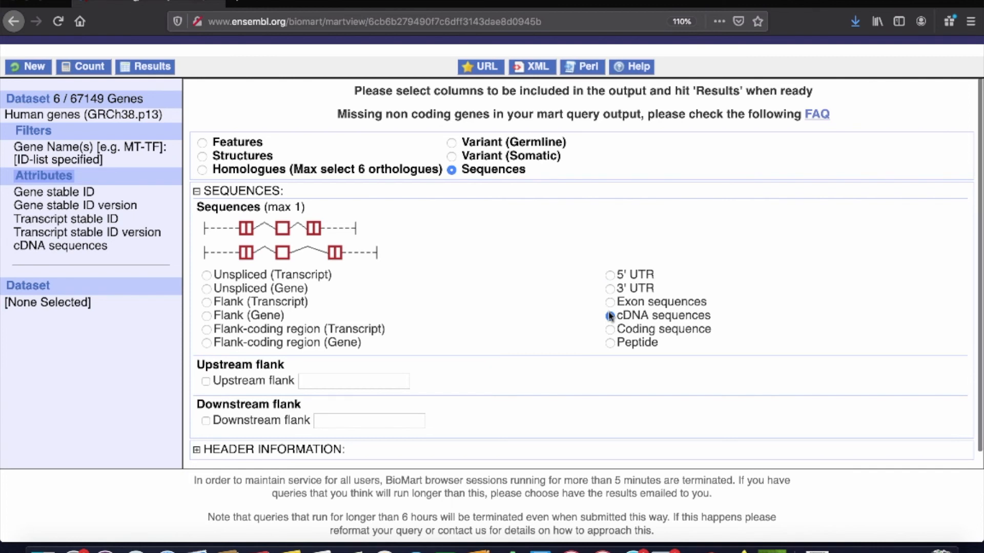
pyautogui.click(196, 450)
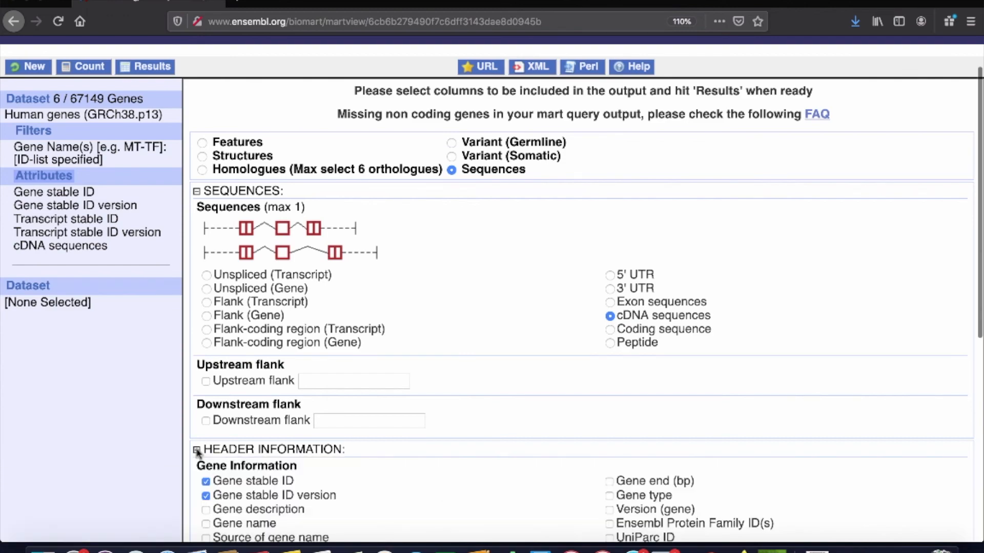
pyautogui.scroll(-3, 503, 487)
pyautogui.scroll(-6, 503, 486)
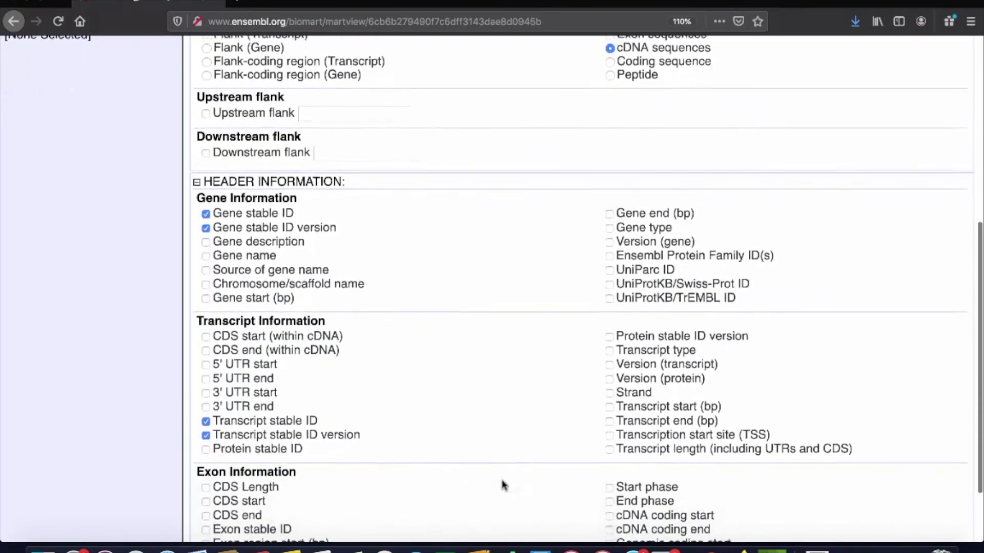
pyautogui.scroll(-1, 503, 486)
pyautogui.scroll(-1, 502, 486)
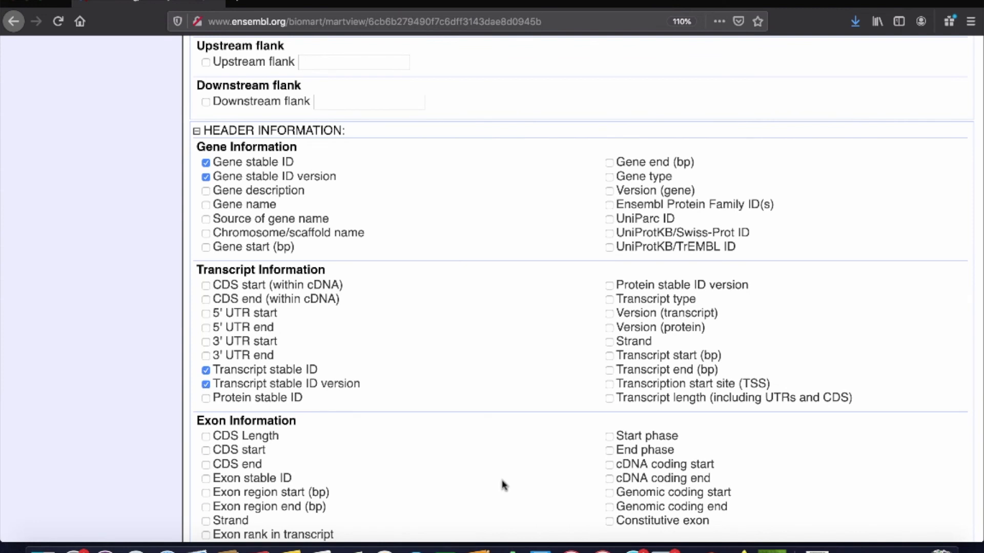
pyautogui.click(206, 177)
pyautogui.click(207, 386)
pyautogui.click(206, 205)
pyautogui.scroll(7, 379, 234)
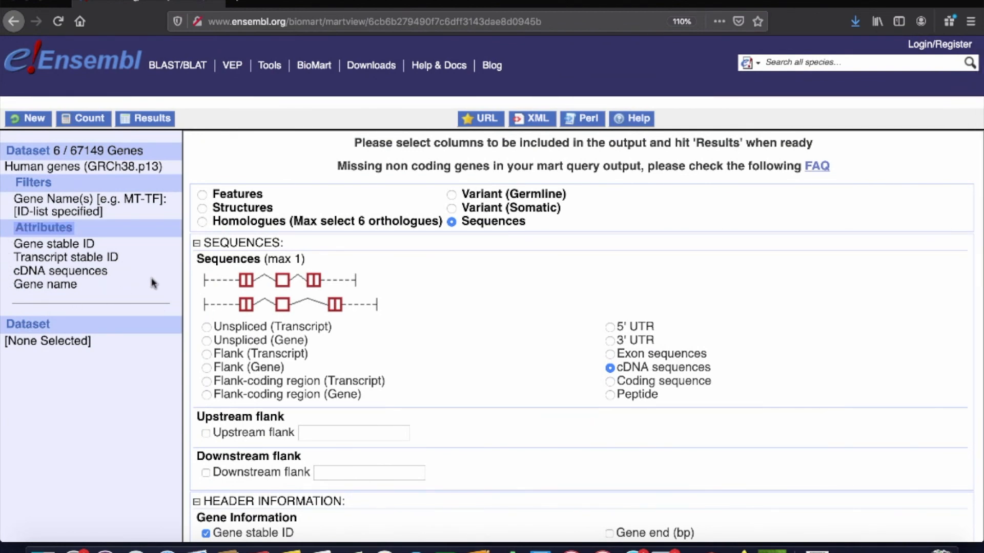
# Display the cDNA query results and look through the FASTA preview of the first 10 rows
pyautogui.click(156, 122)
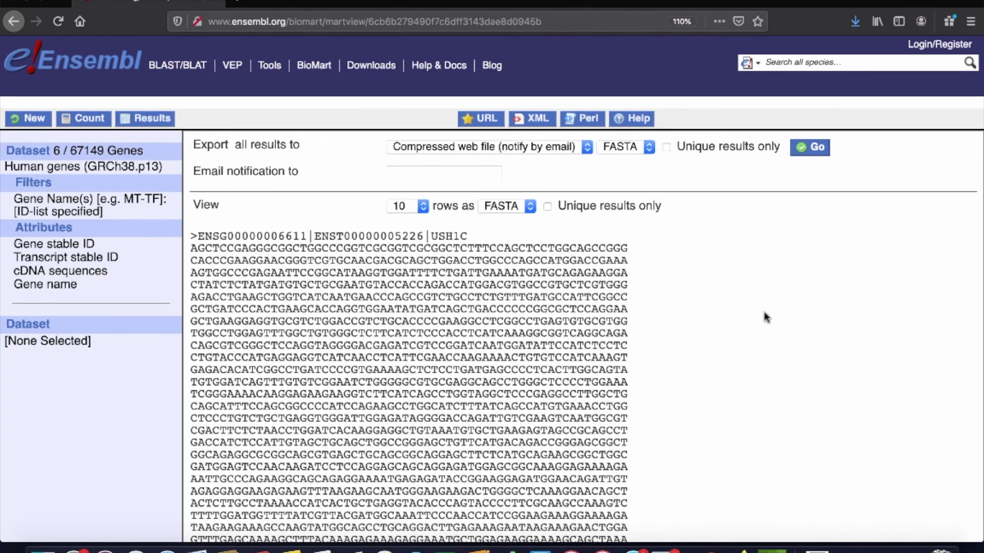
pyautogui.scroll(-15, 766, 318)
pyautogui.scroll(-20, 766, 317)
pyautogui.scroll(-20, 766, 317)
pyautogui.scroll(-20, 766, 318)
pyautogui.scroll(20, 766, 318)
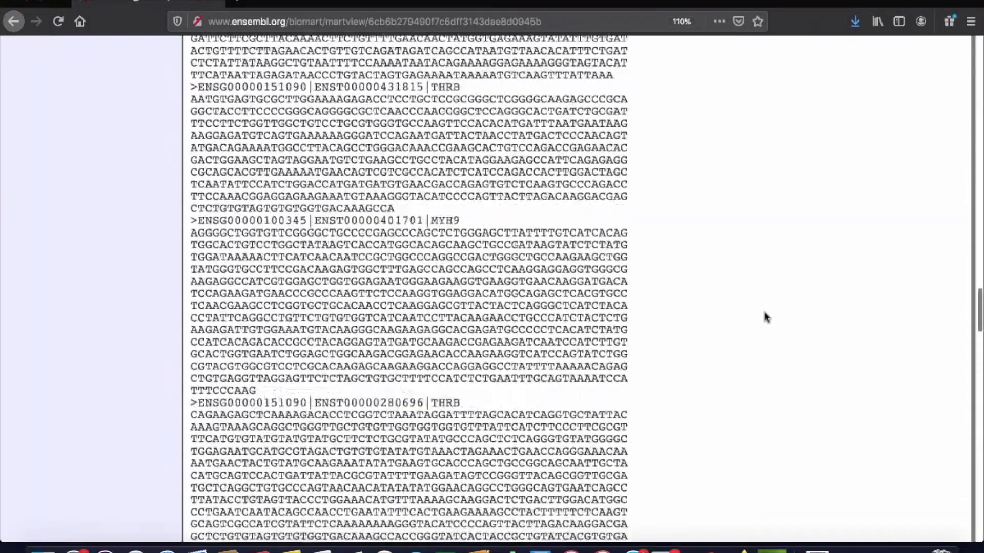
pyautogui.scroll(20, 766, 317)
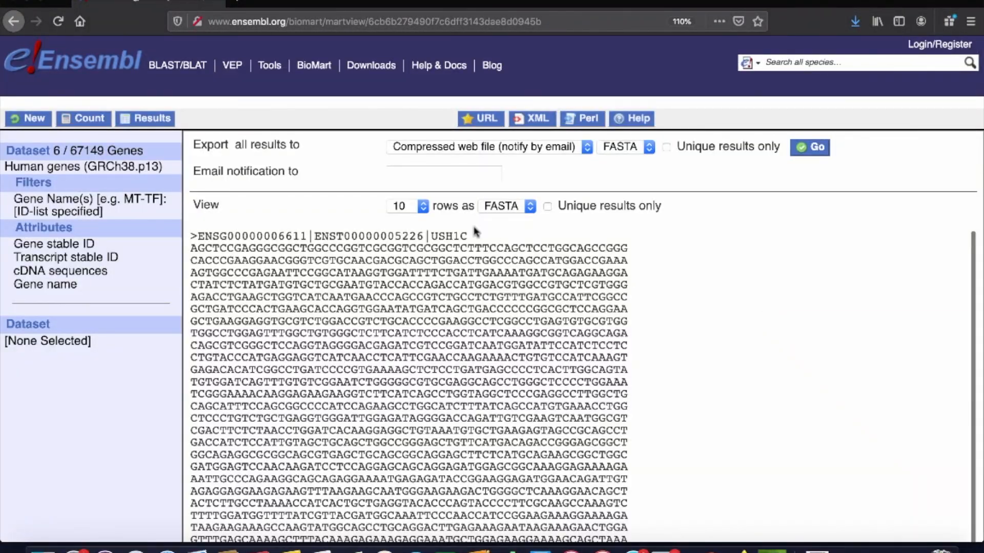
# Display all result rows as FASTA and look through the full list of cDNA sequences
pyautogui.click(420, 209)
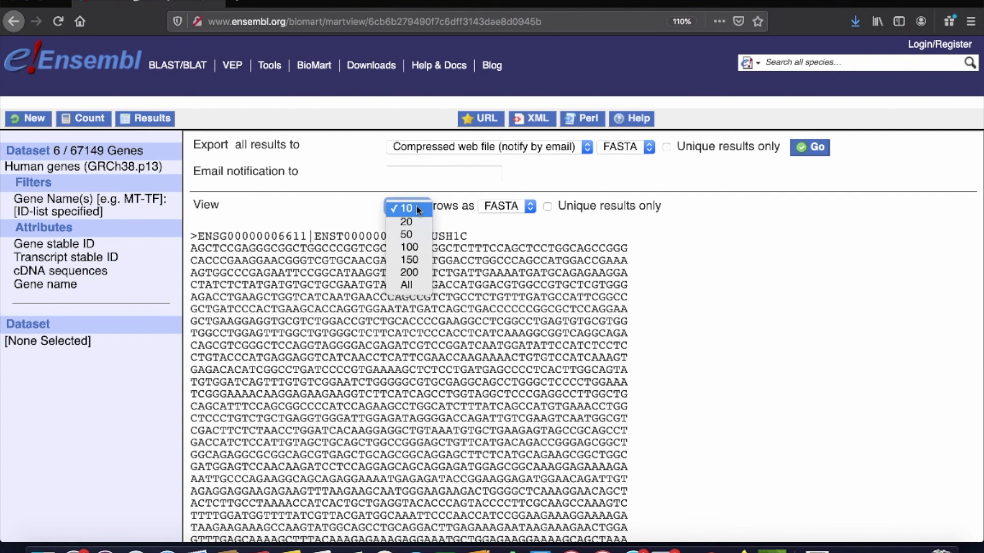
pyautogui.click(415, 286)
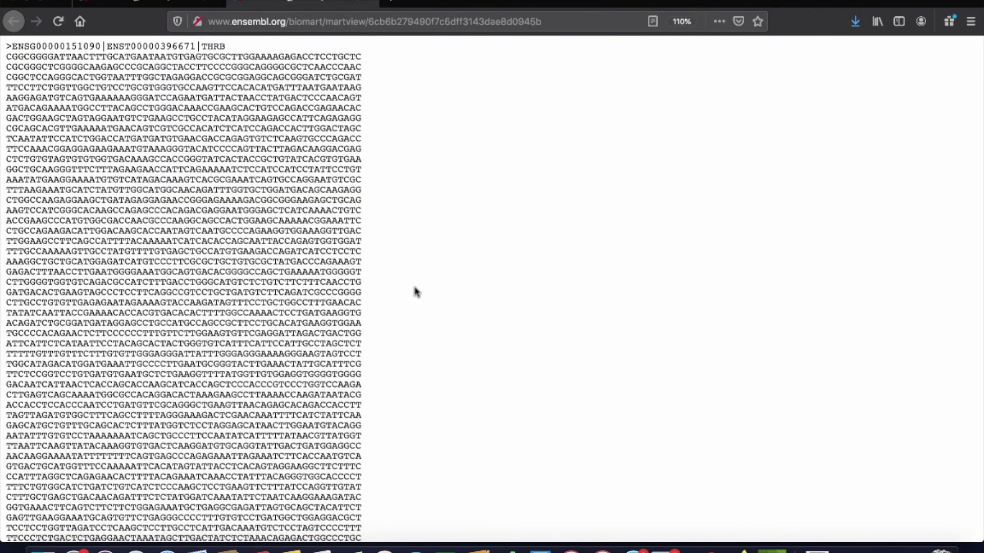
pyautogui.scroll(-20, 415, 292)
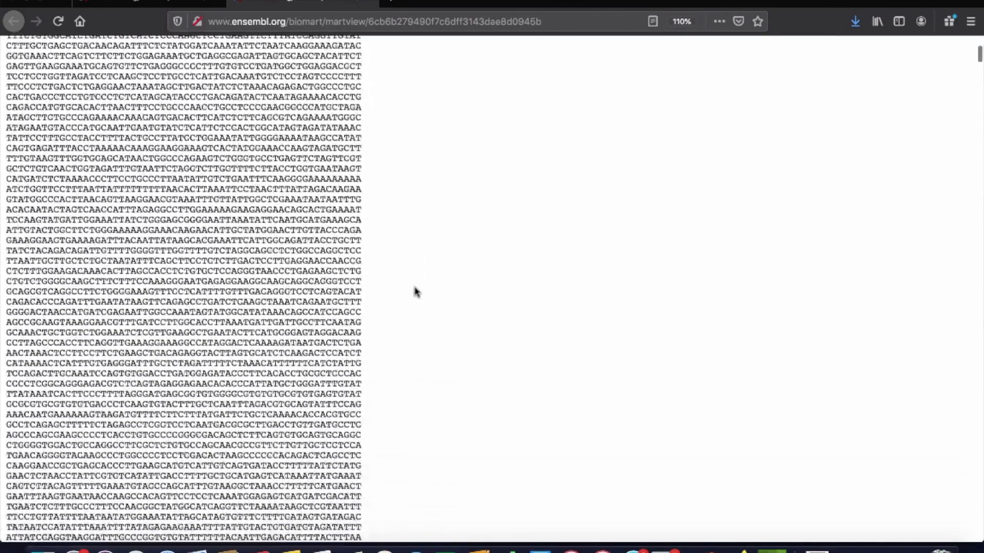
pyautogui.scroll(-20, 416, 292)
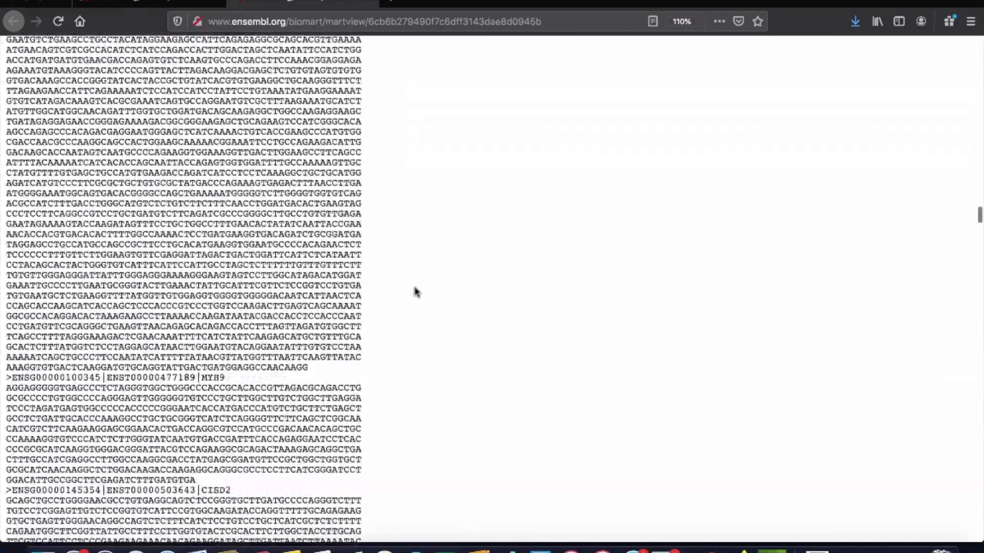
pyautogui.scroll(-20, 415, 292)
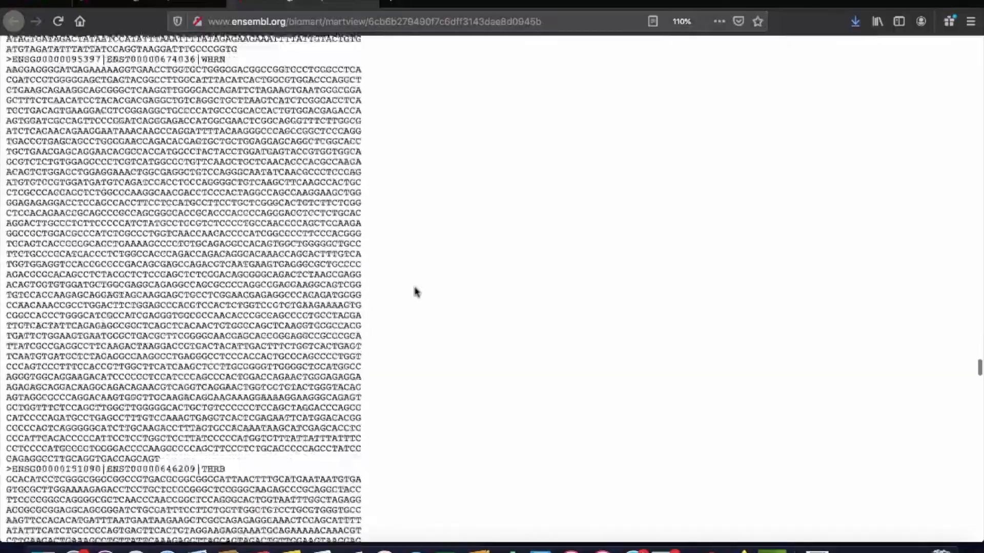
pyautogui.scroll(20, 415, 292)
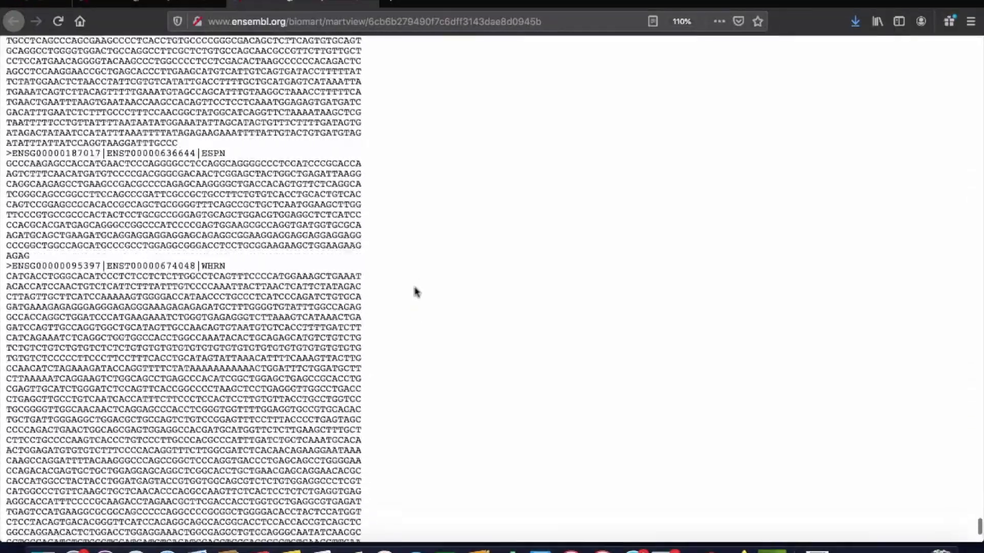
pyautogui.scroll(20, 415, 292)
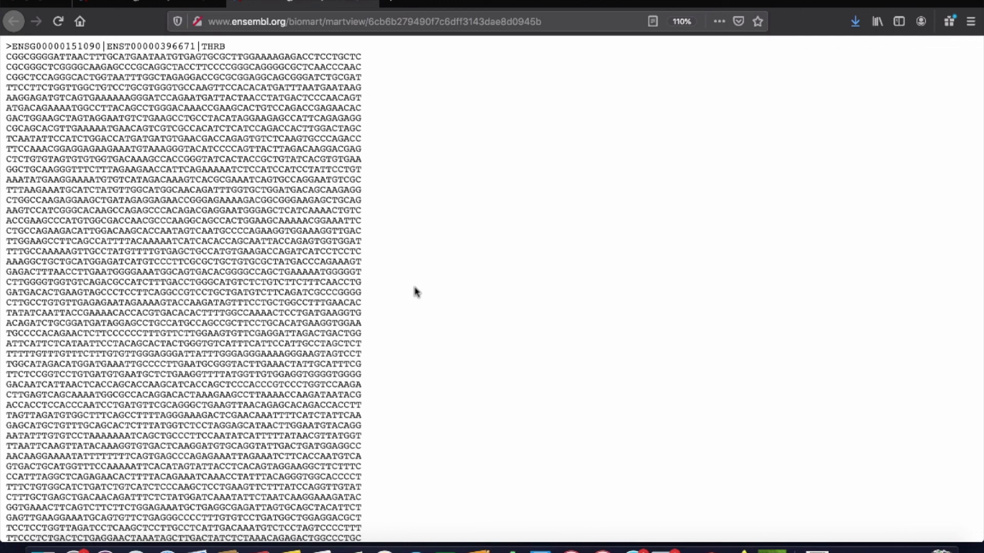
# Close the full sequence list and choose FASTA as the export format on the results page
pyautogui.click(369, 4)
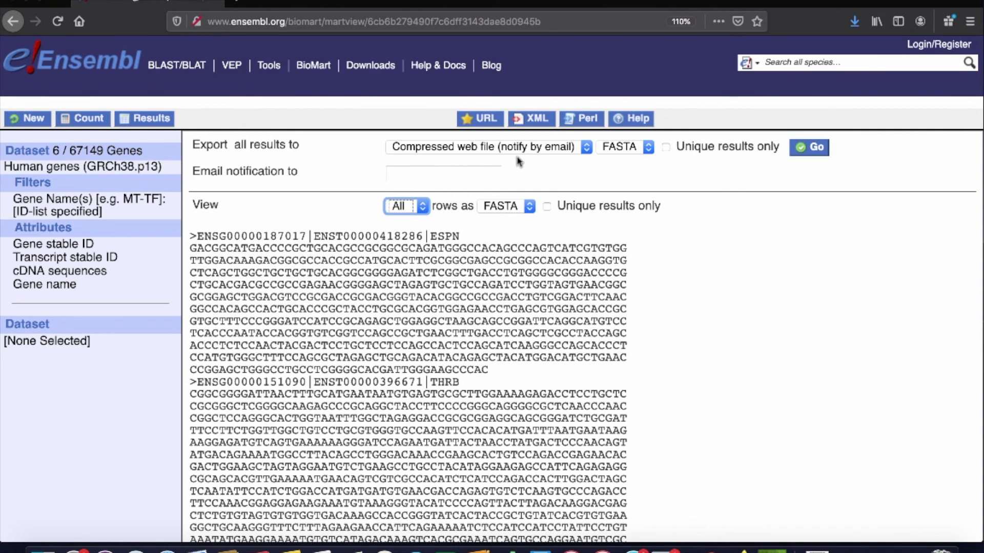
pyautogui.click(625, 151)
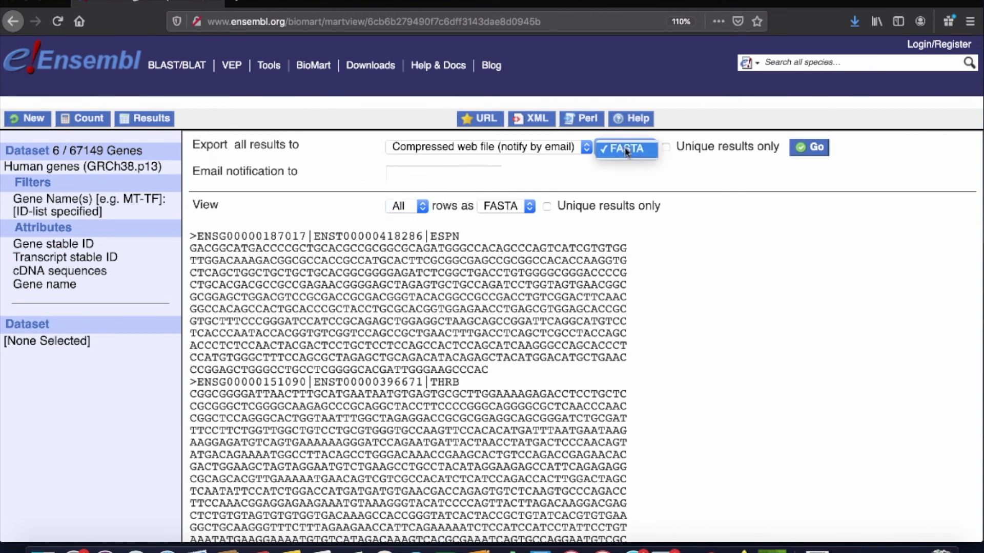
pyautogui.click(642, 155)
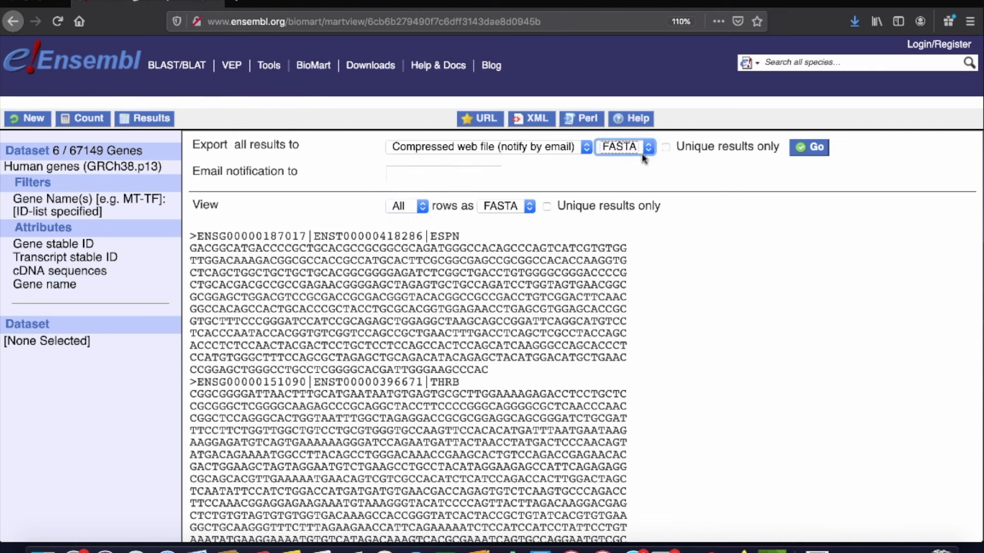